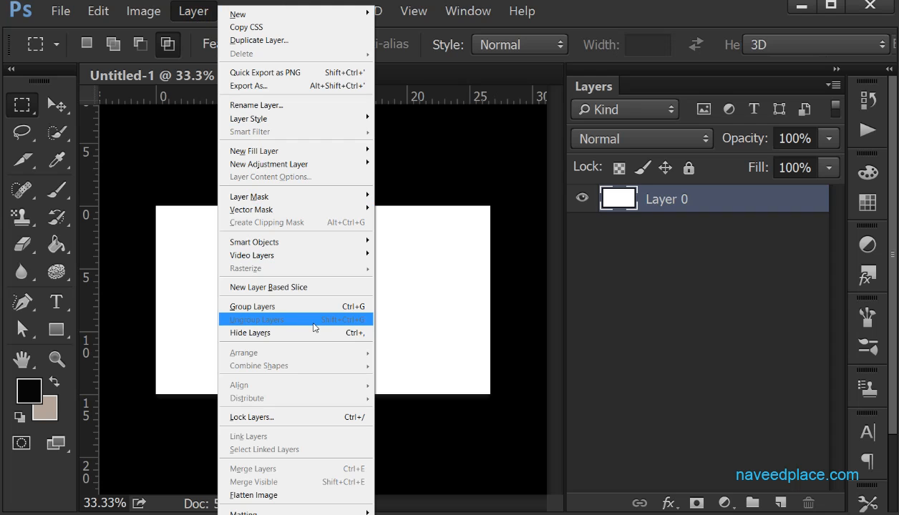
Add an ordinary layer with default settings above Layer 0, and delete it again
{"action": "mouse_move", "coordinate": [269, 243]}
{"action": "mouse_move", "coordinate": [289, 258]}
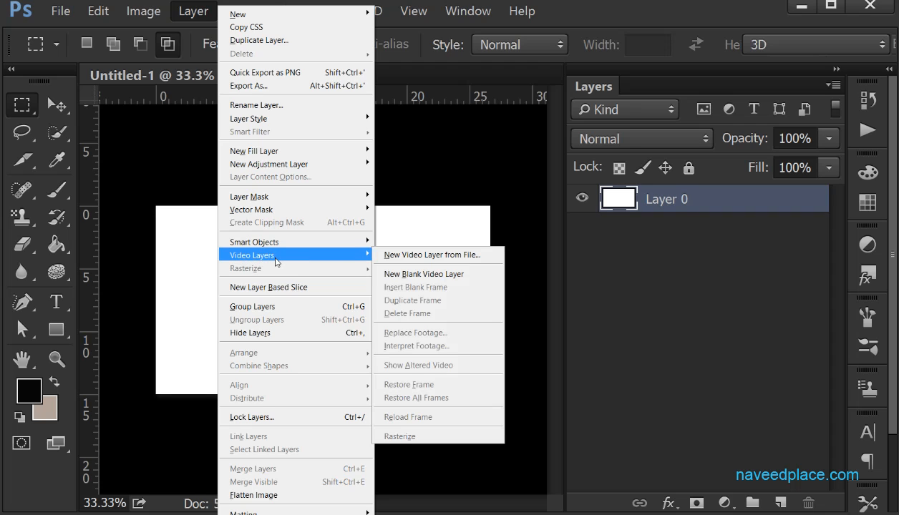
{"action": "mouse_move", "coordinate": [327, 211]}
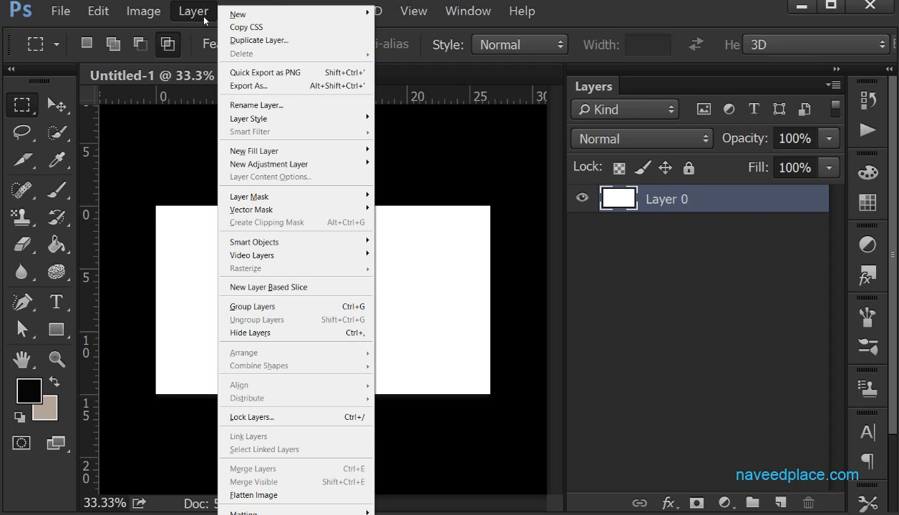
{"action": "mouse_move", "coordinate": [265, 20]}
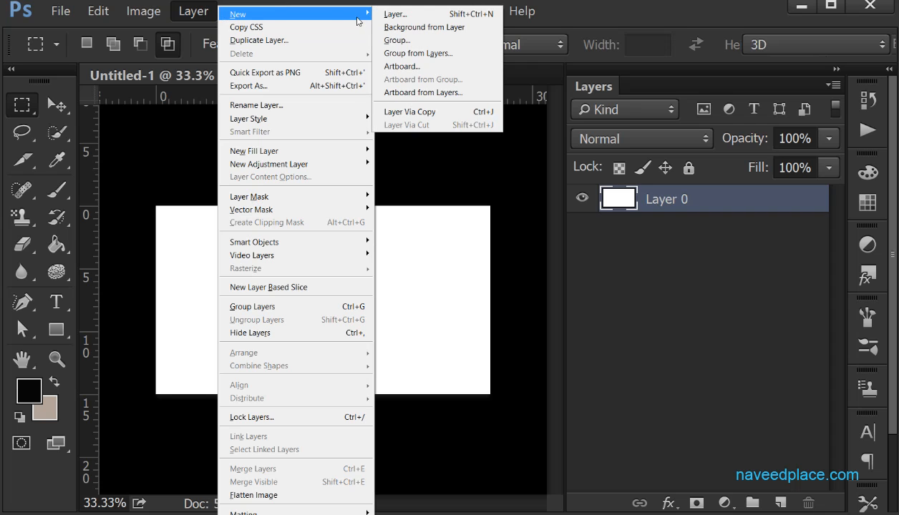
{"action": "left_click", "coordinate": [423, 23]}
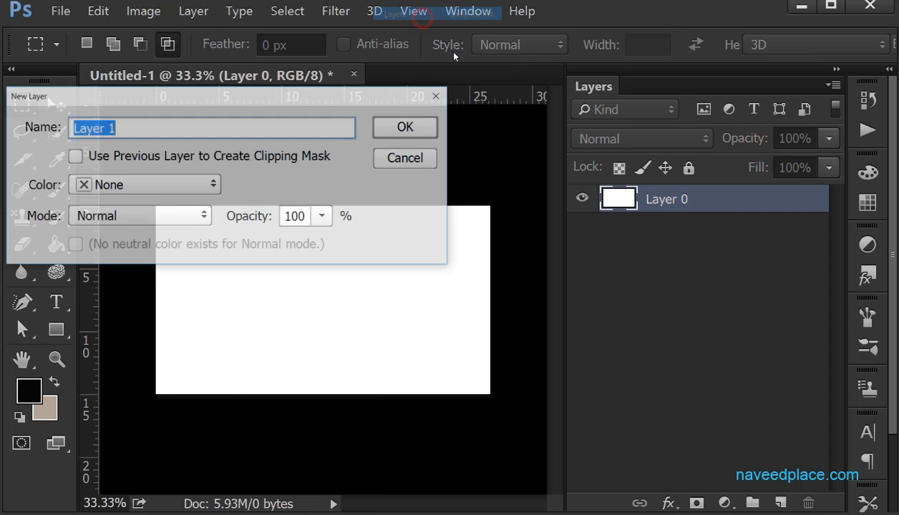
{"action": "left_click", "coordinate": [407, 128]}
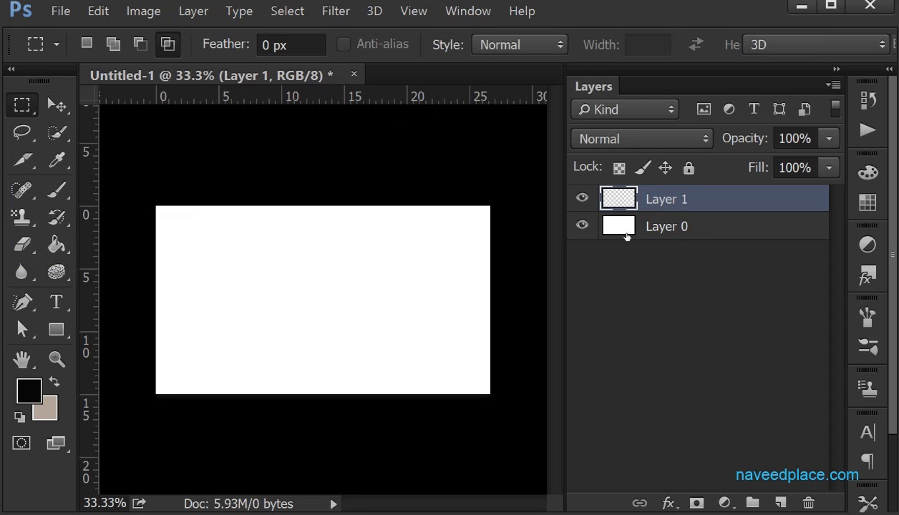
{"action": "key", "text": "Delete"}
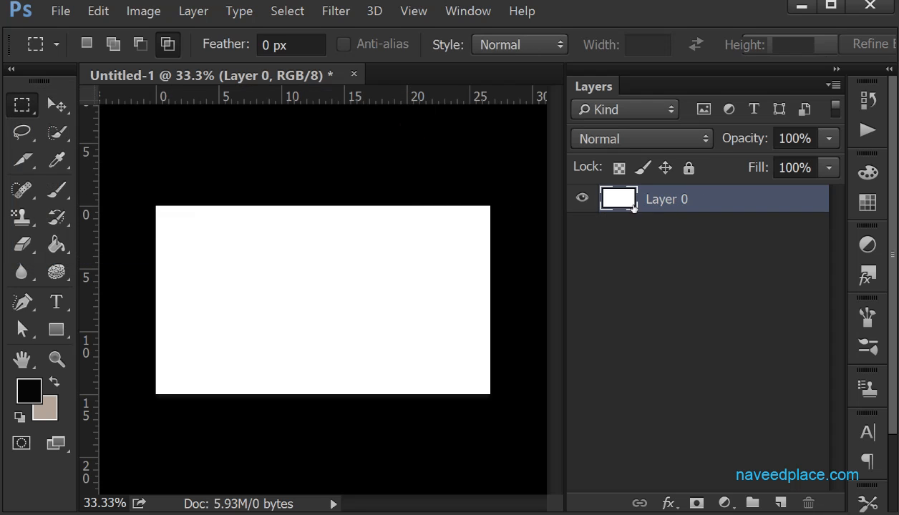
{"action": "left_click", "coordinate": [192, 12]}
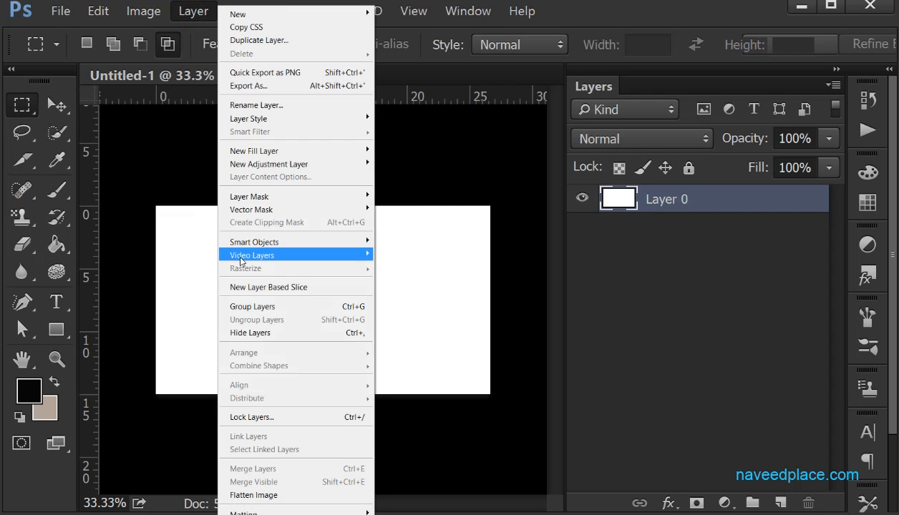
{"action": "mouse_move", "coordinate": [238, 257]}
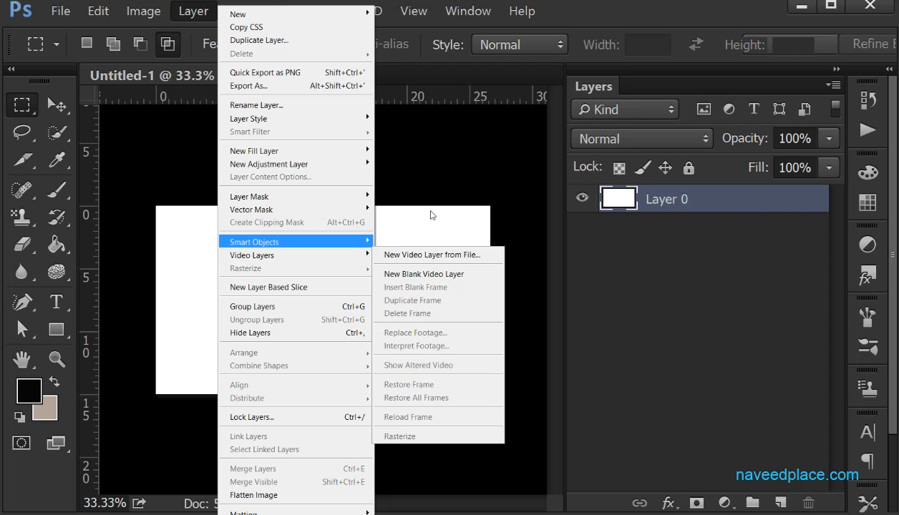
{"action": "left_click", "coordinate": [458, 185]}
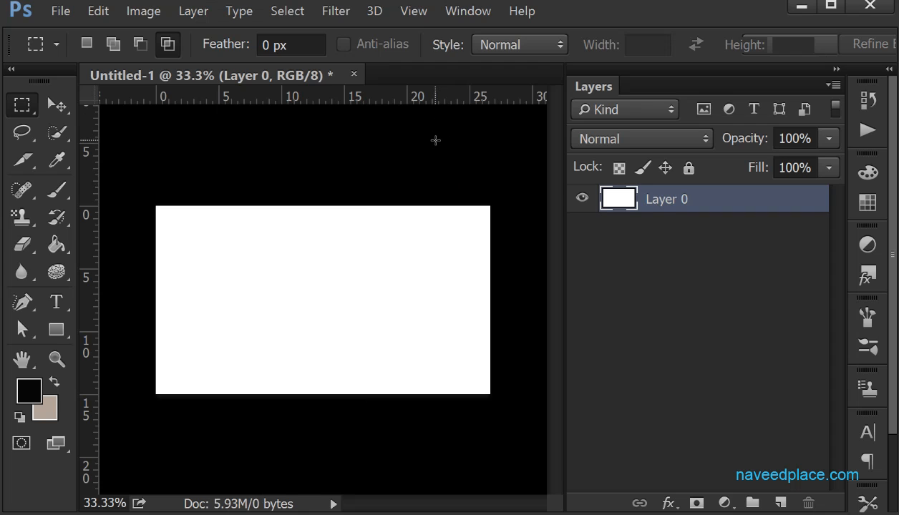
Show the Timeline panel for a look, and close its tab group again
{"action": "left_click", "coordinate": [472, 15]}
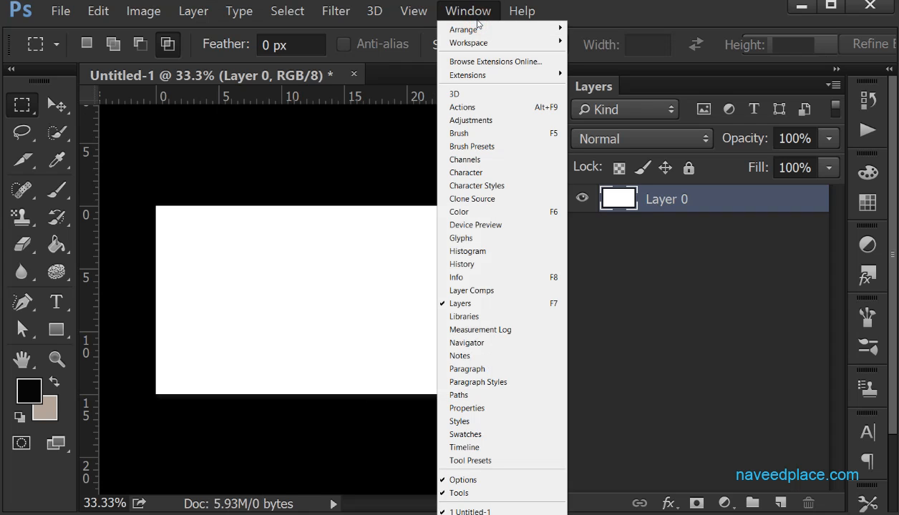
{"action": "left_click", "coordinate": [463, 446]}
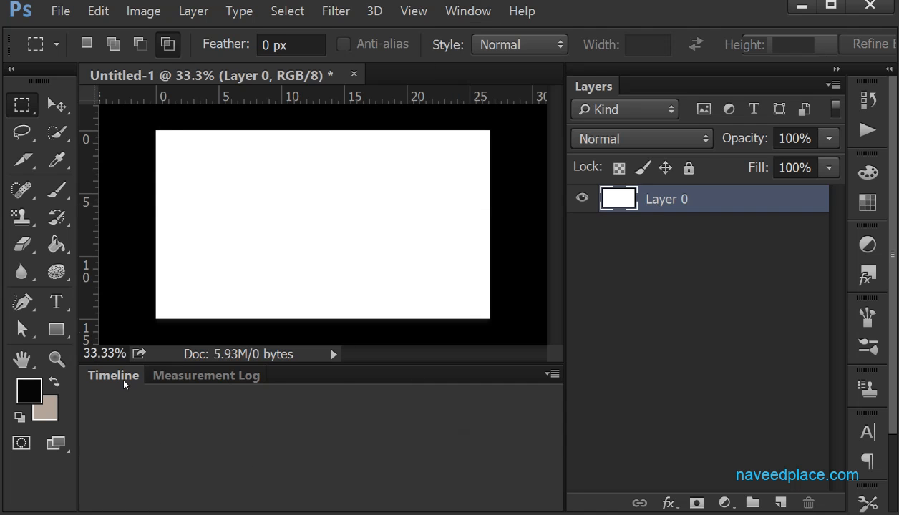
{"action": "left_click", "coordinate": [548, 377]}
{"action": "left_click", "coordinate": [583, 356]}
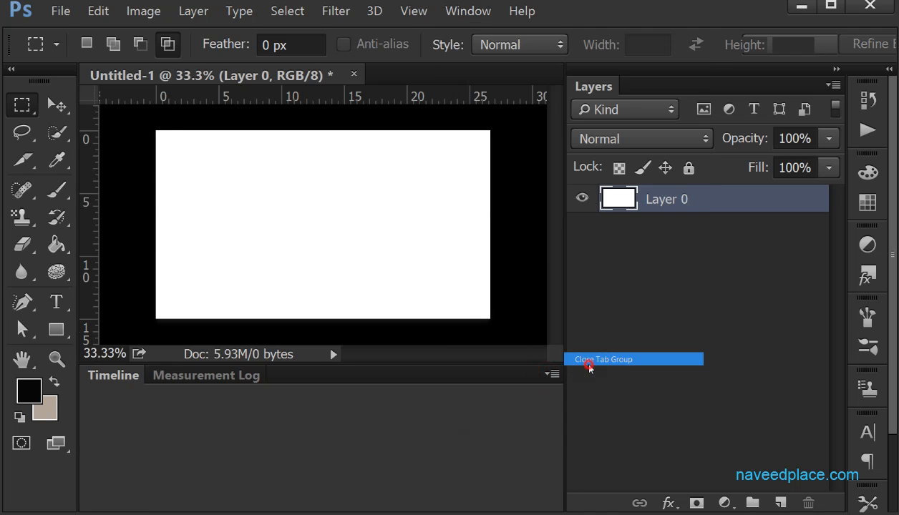
Add a new blank video layer above Layer 0
{"action": "left_click", "coordinate": [188, 13]}
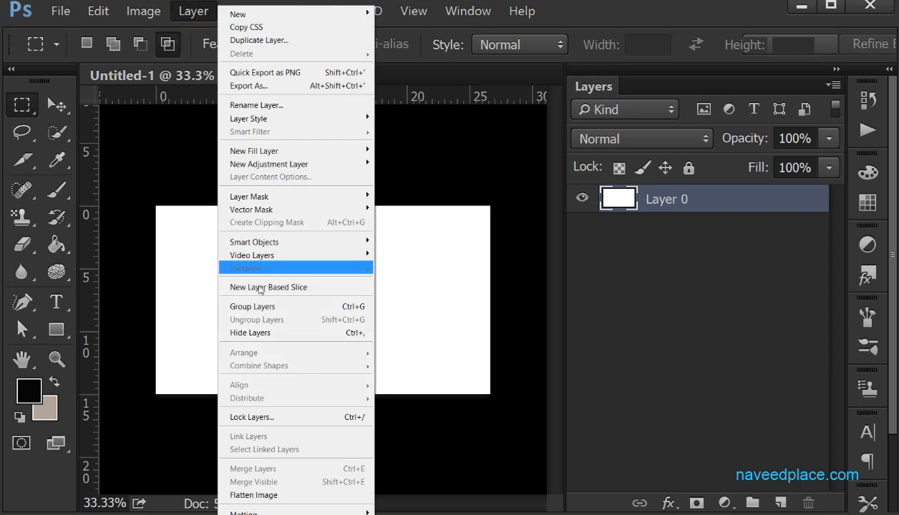
{"action": "mouse_move", "coordinate": [257, 257]}
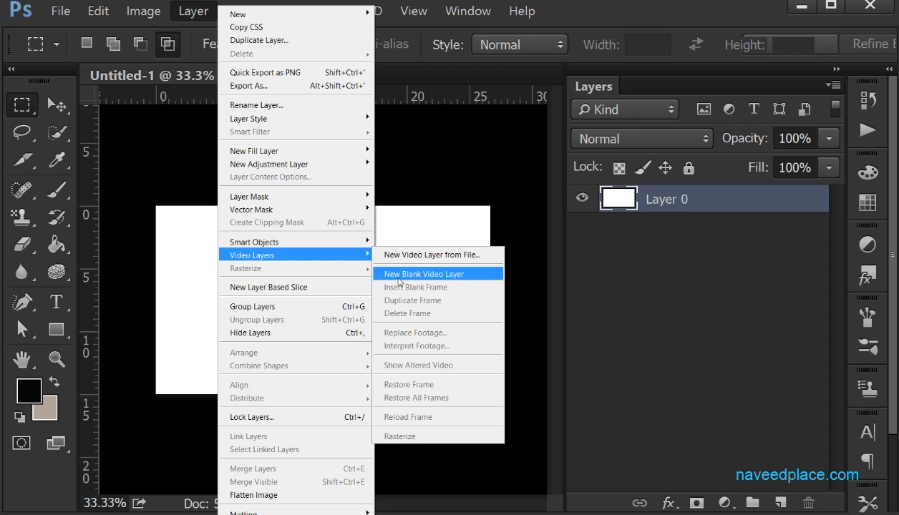
{"action": "left_click", "coordinate": [453, 279]}
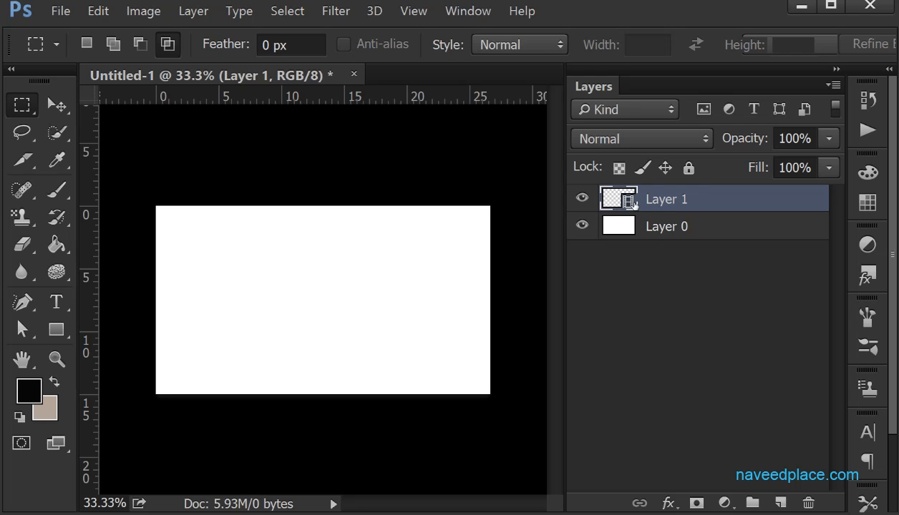
Rasterize the video content of Layer 1 to turn it into an ordinary layer
{"action": "left_click", "coordinate": [193, 11]}
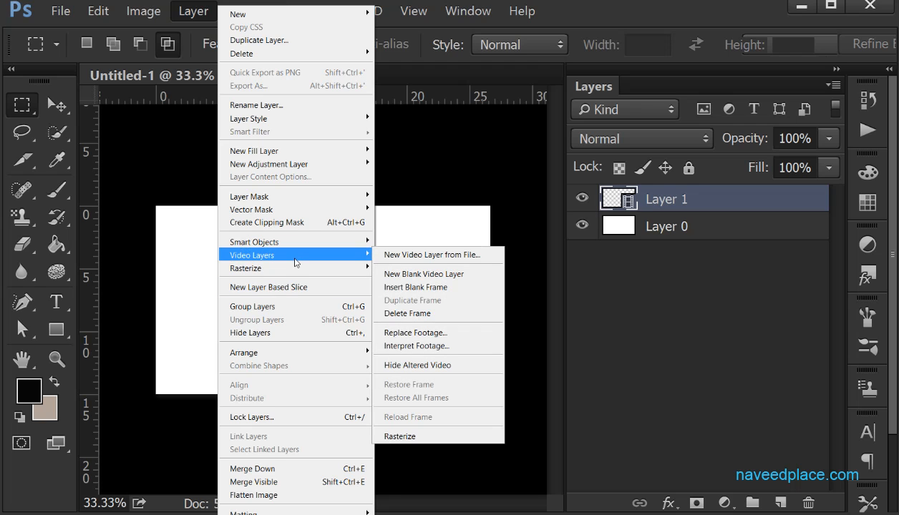
{"action": "mouse_move", "coordinate": [277, 274]}
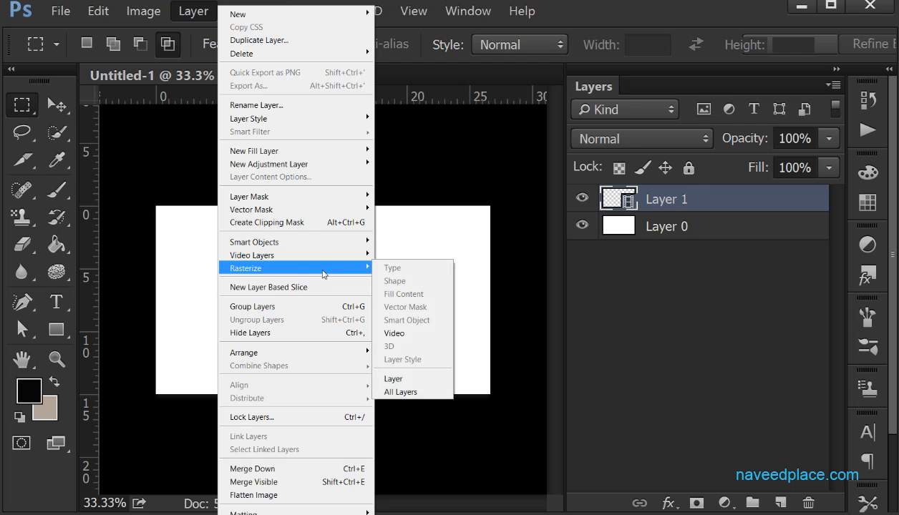
{"action": "left_click", "coordinate": [418, 237]}
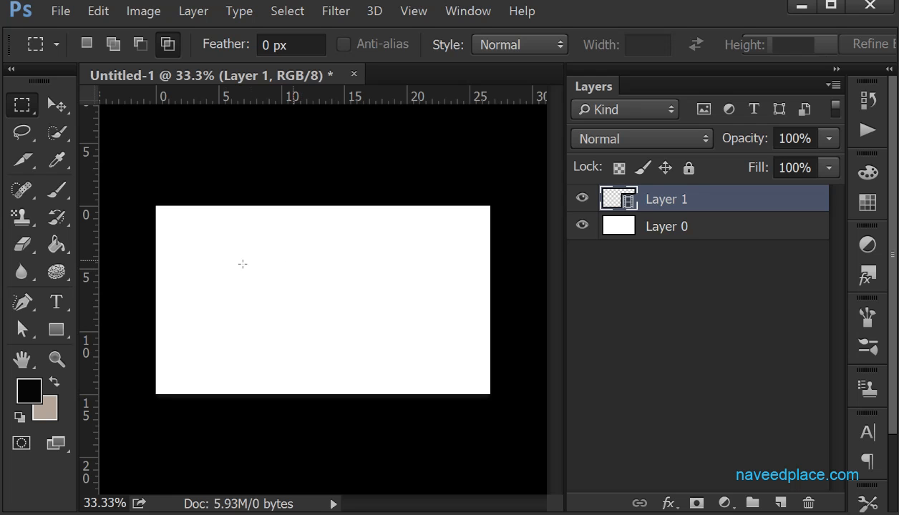
{"action": "left_click", "coordinate": [192, 11]}
{"action": "mouse_move", "coordinate": [263, 271]}
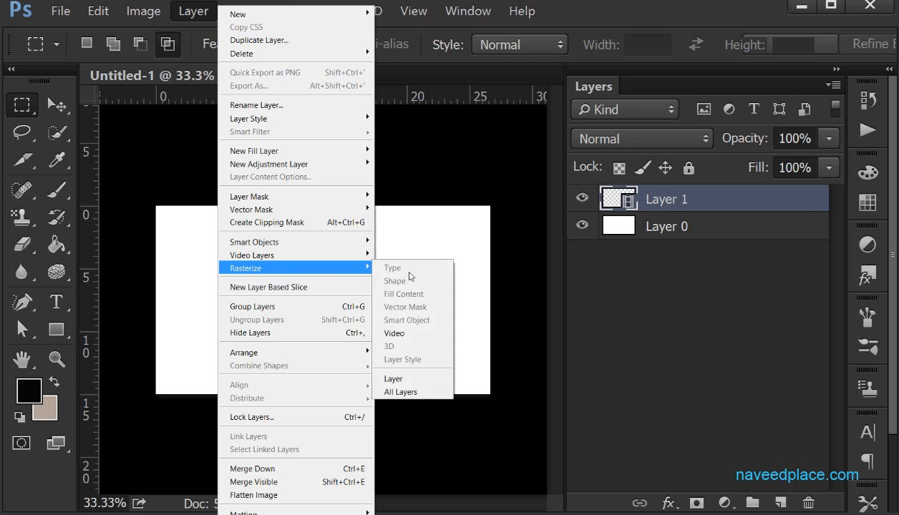
{"action": "left_click", "coordinate": [414, 337]}
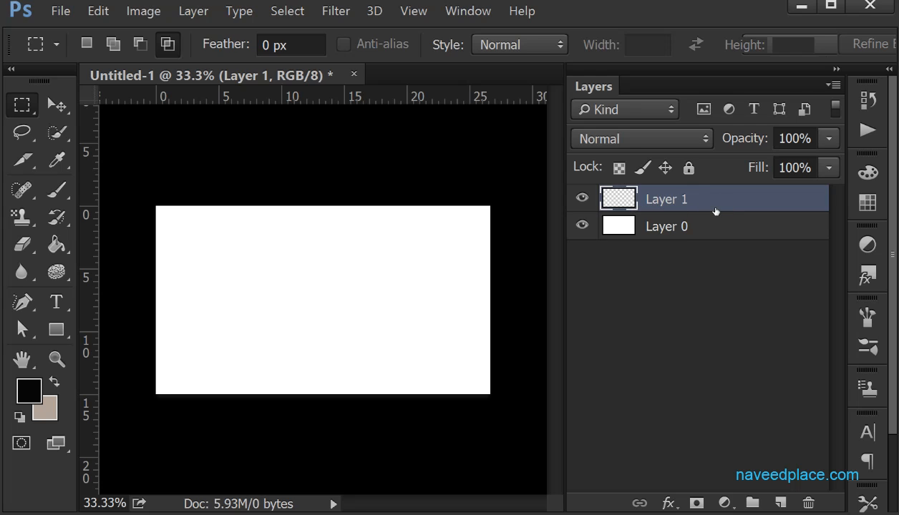
{"action": "left_click", "coordinate": [193, 11]}
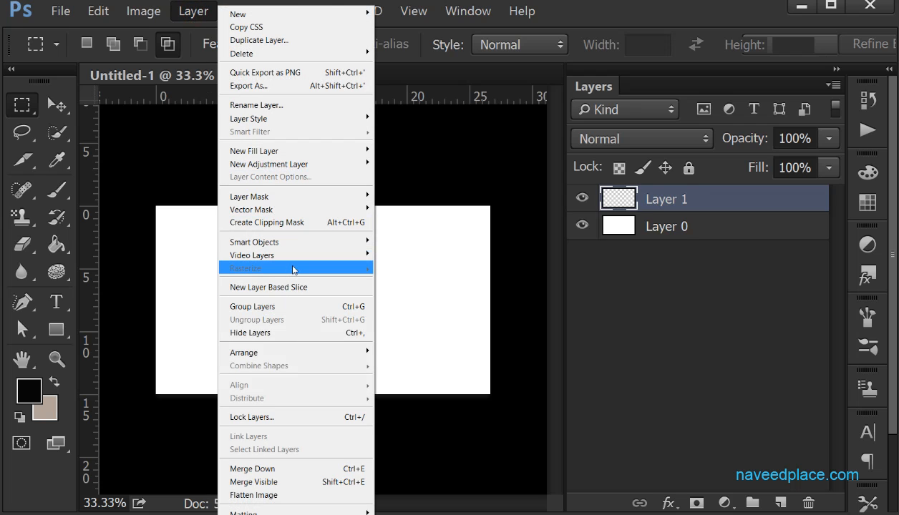
{"action": "left_click", "coordinate": [433, 269]}
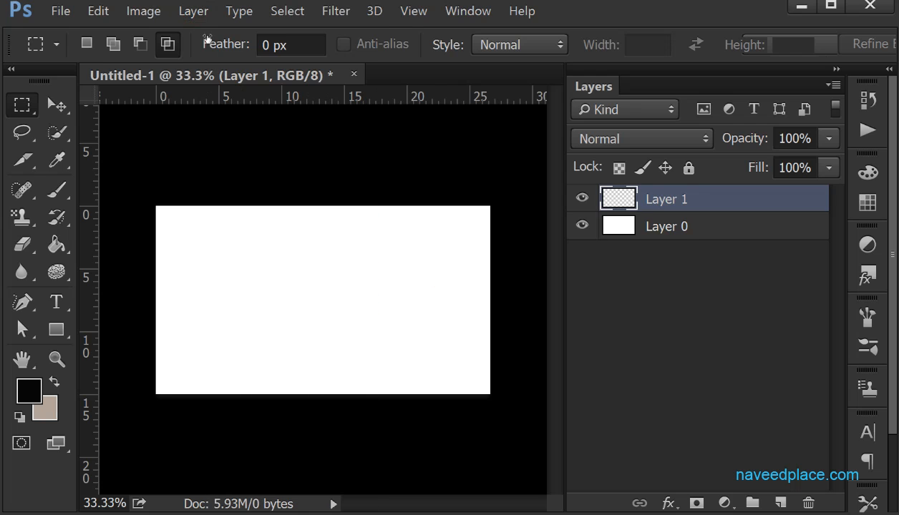
Add an ordinary layer named Layer 2 with default settings, and undo its creation
{"action": "left_click", "coordinate": [190, 8]}
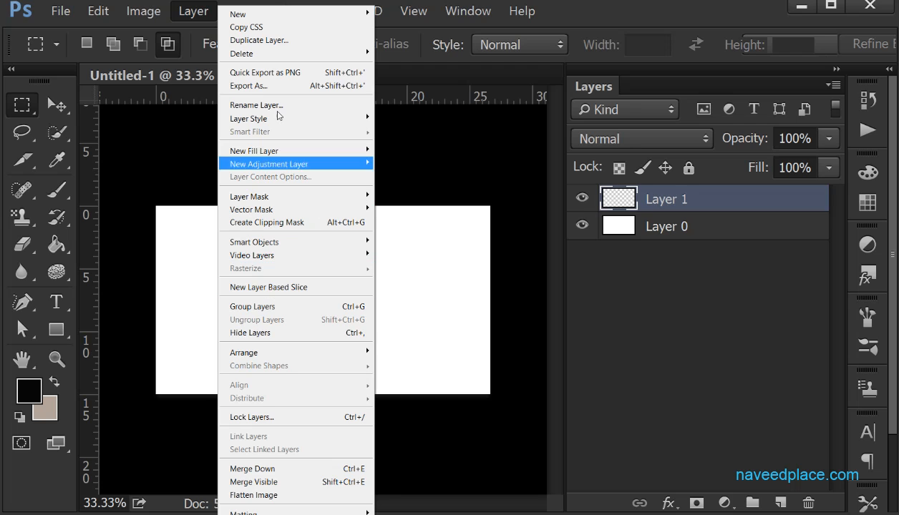
{"action": "mouse_move", "coordinate": [243, 21]}
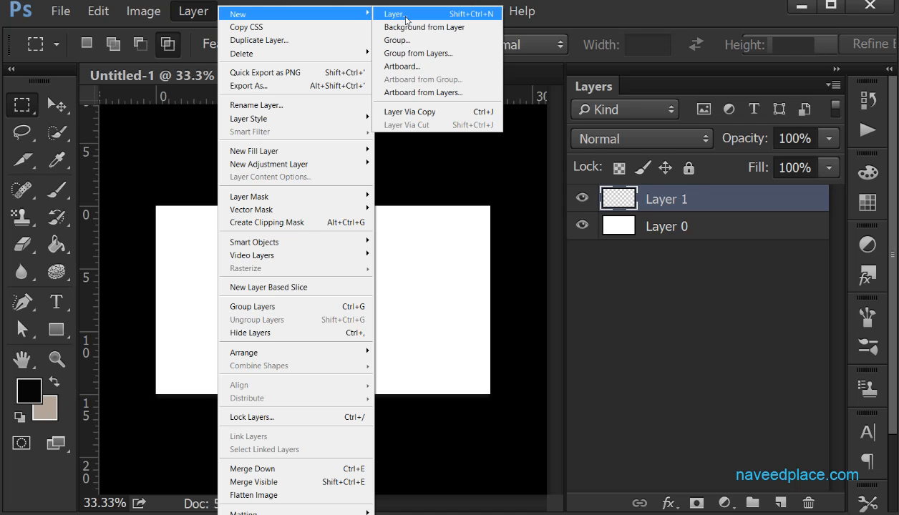
{"action": "left_click", "coordinate": [406, 14]}
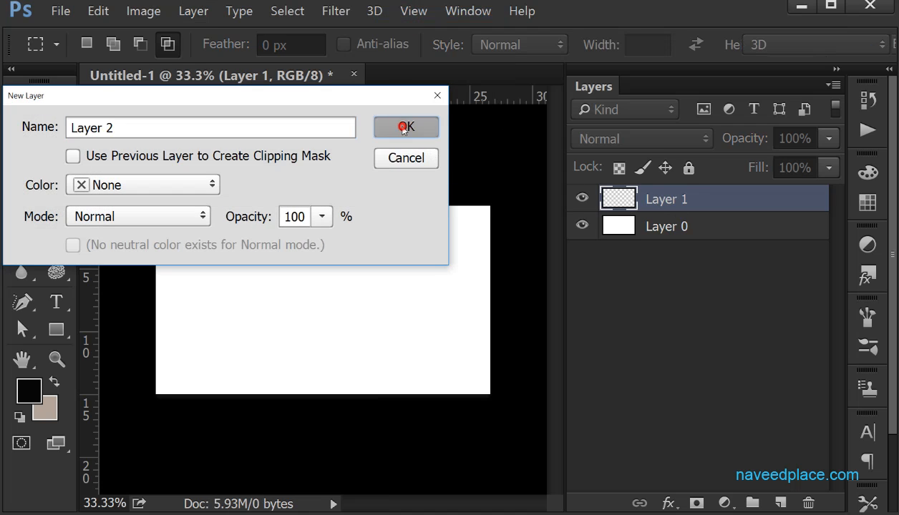
{"action": "left_click", "coordinate": [398, 127]}
{"action": "key", "text": "ctrl+z"}
Create a slice based on Layer 1, and divide the canvas with the Slice tool about two fifths down and two thirds across
{"action": "left_click", "coordinate": [193, 11]}
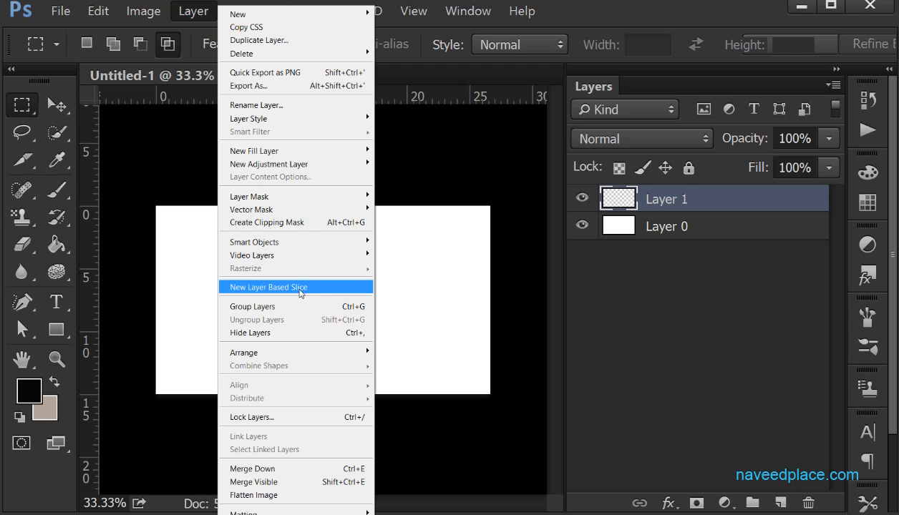
{"action": "left_click", "coordinate": [300, 287]}
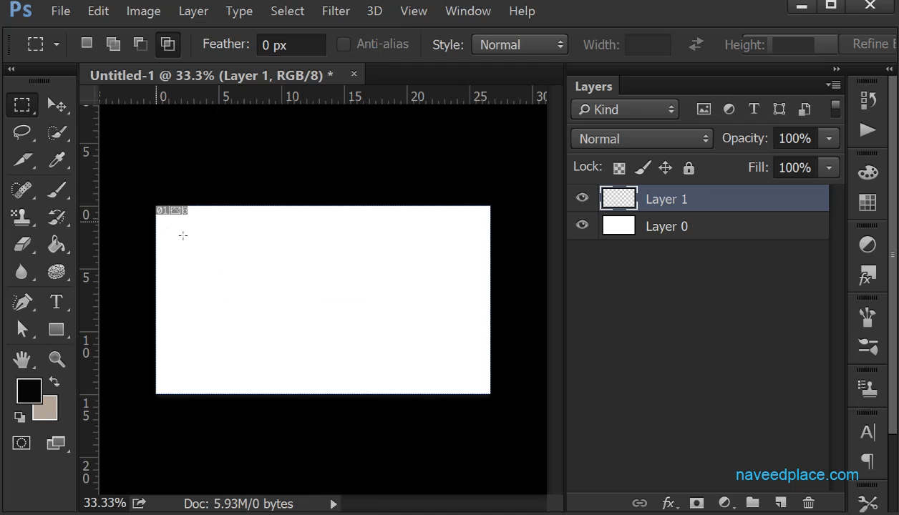
{"action": "left_click", "coordinate": [33, 166]}
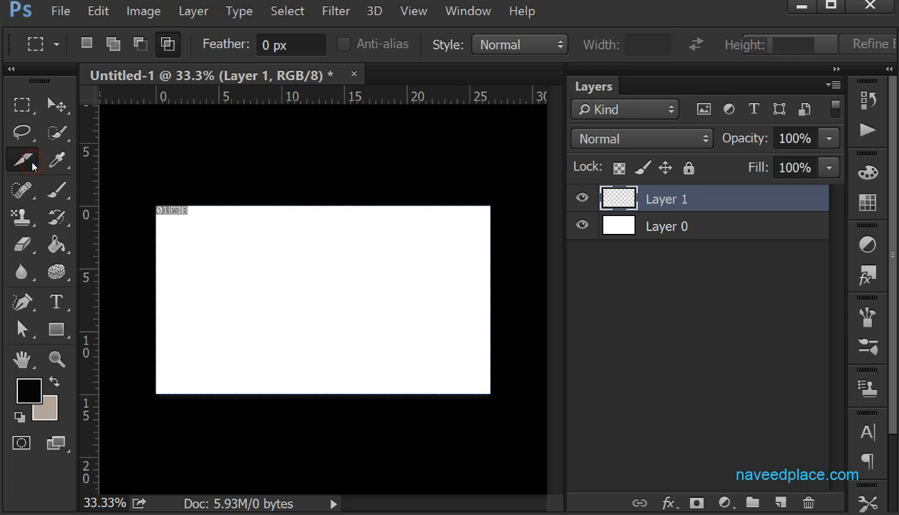
{"action": "left_click", "coordinate": [107, 196]}
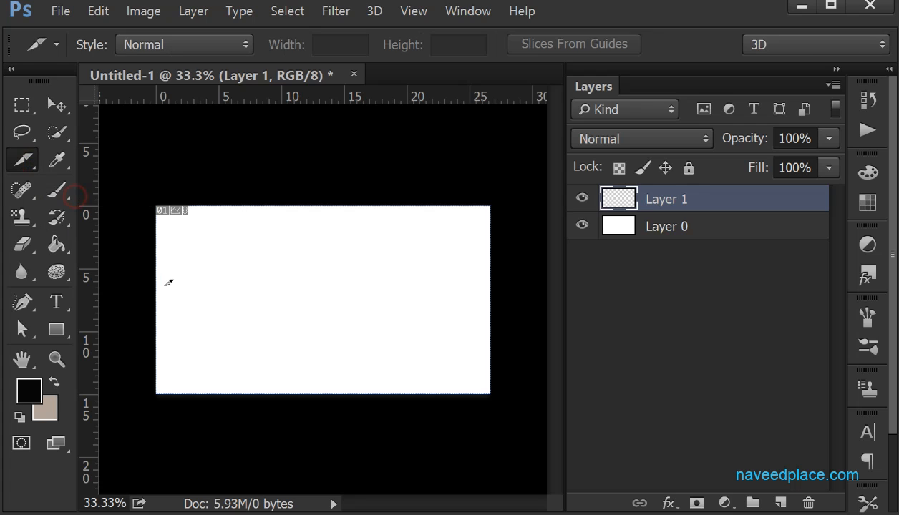
{"action": "left_click_drag", "start_coordinate": [156, 276], "coordinate": [493, 274]}
{"action": "left_click", "coordinate": [375, 203]}
{"action": "left_click_drag", "start_coordinate": [377, 205], "coordinate": [375, 393]}
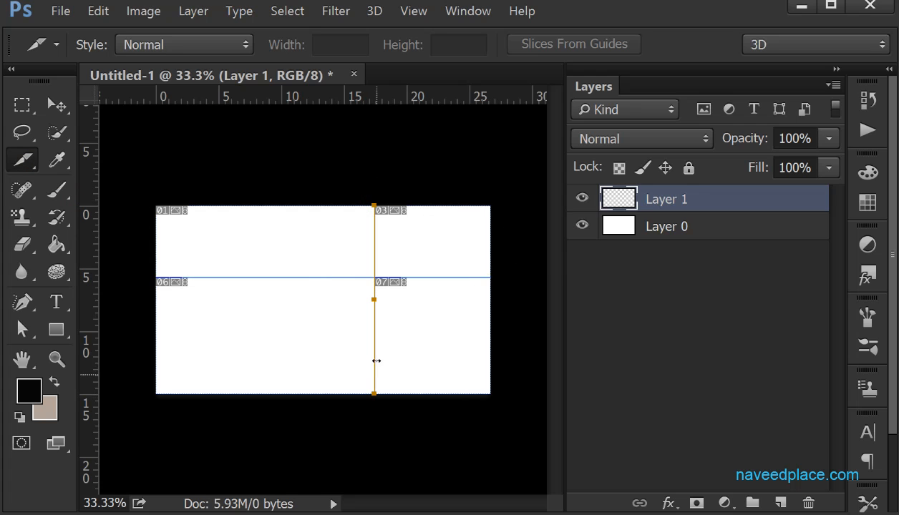
{"action": "right_click", "coordinate": [22, 160]}
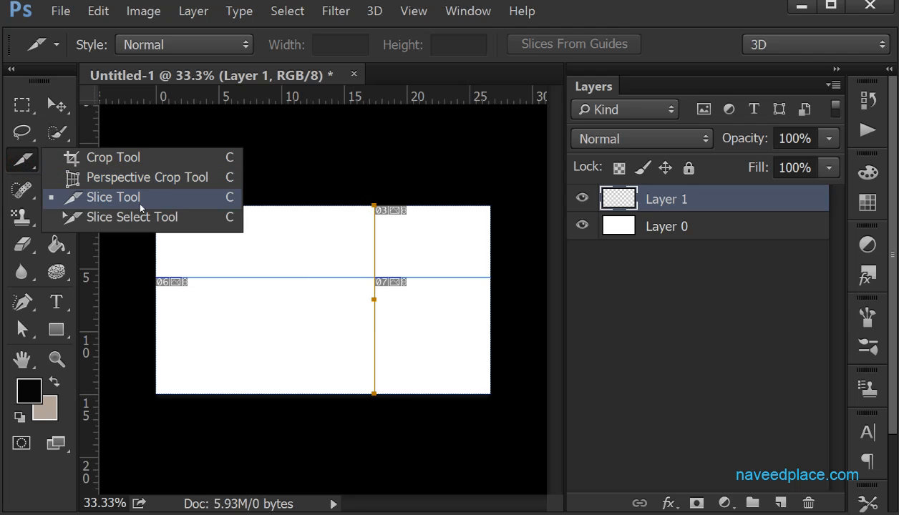
{"action": "left_click", "coordinate": [235, 187]}
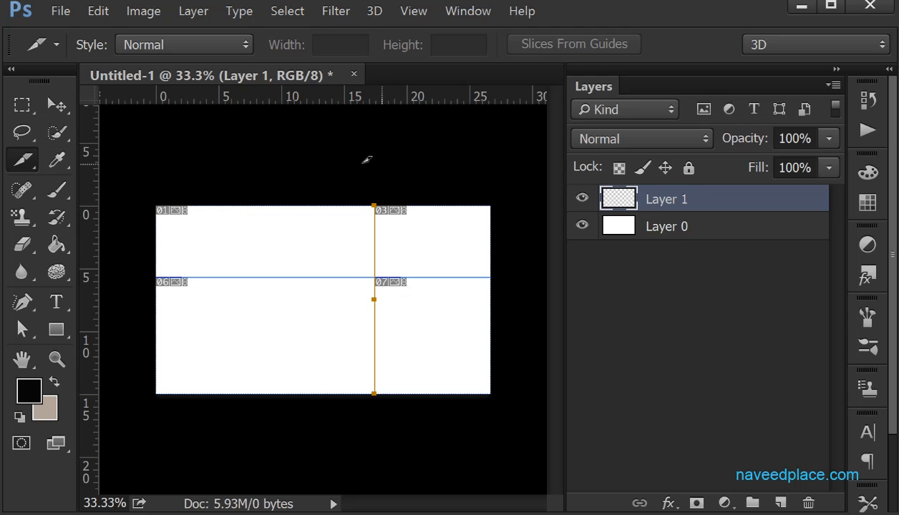
Create an empty layer group above Layer 1, and delete it again
{"action": "left_click", "coordinate": [211, 12]}
{"action": "mouse_move", "coordinate": [244, 15]}
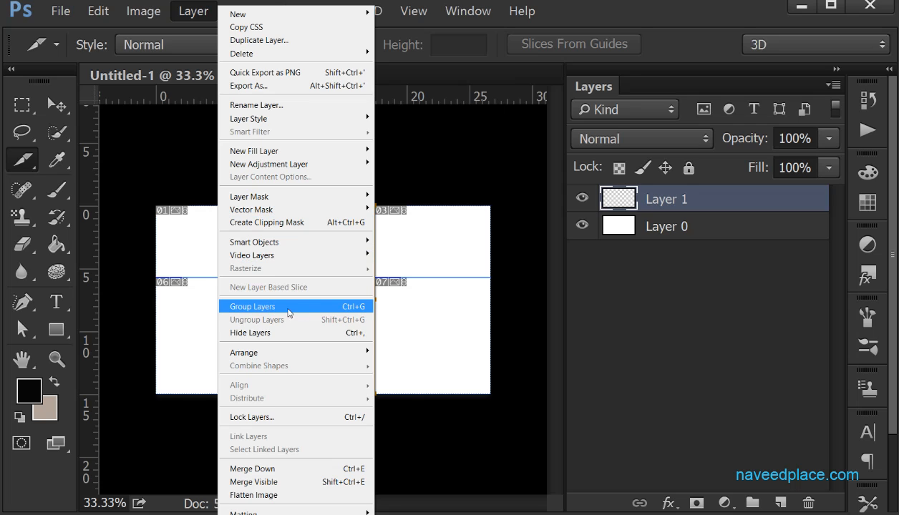
{"action": "left_click", "coordinate": [751, 504]}
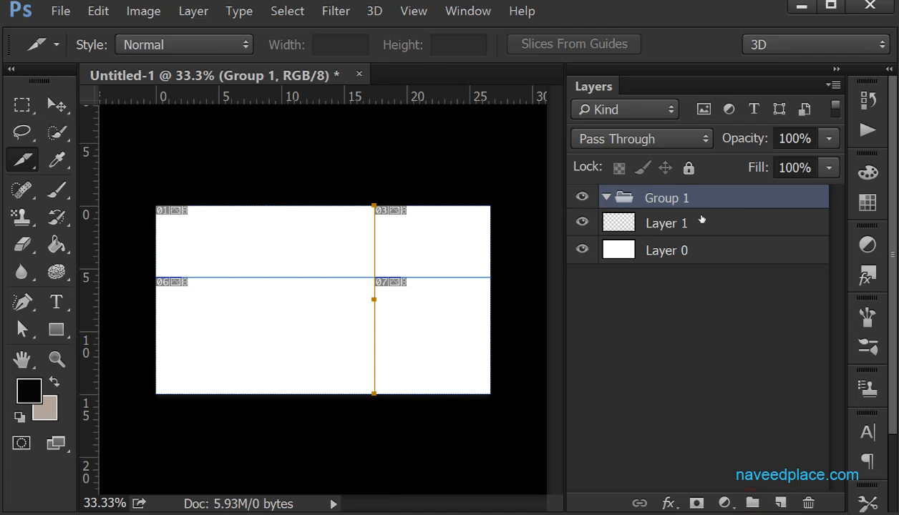
{"action": "key", "text": "Delete"}
Group Layer 1 into a new layer group, and move Layer 0 into the group above it
{"action": "left_click", "coordinate": [193, 12]}
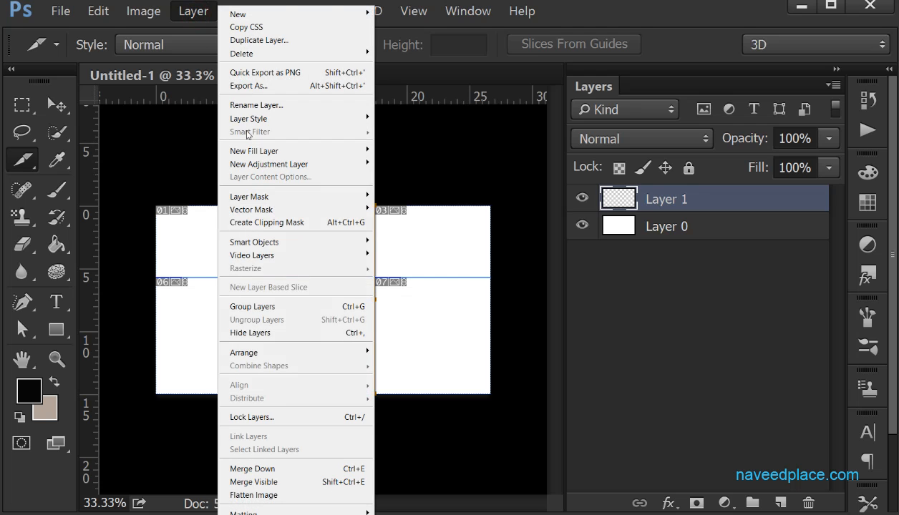
{"action": "left_click", "coordinate": [268, 310]}
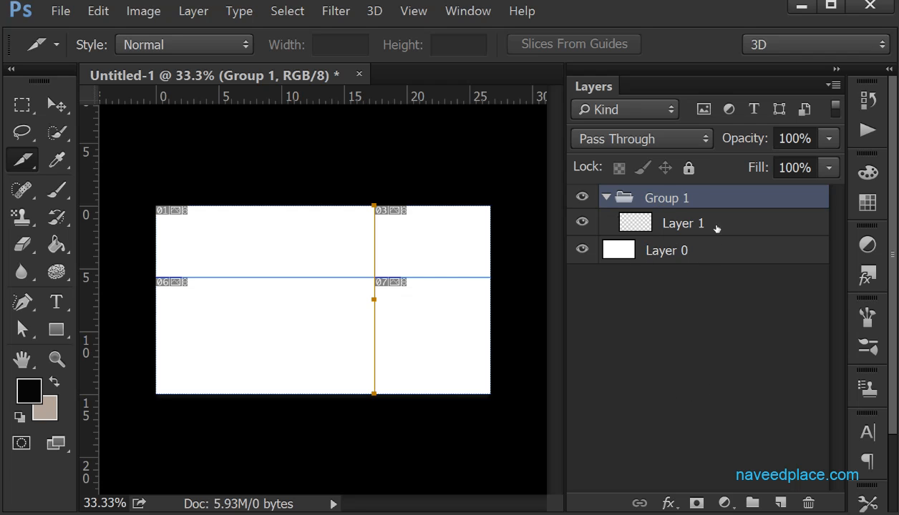
{"action": "left_click_drag", "start_coordinate": [636, 253], "coordinate": [629, 202]}
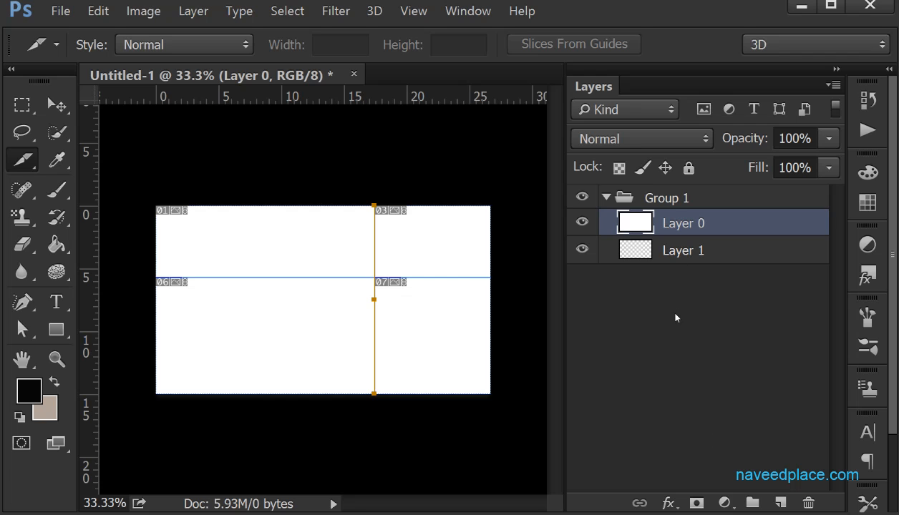
Create a nested layer group above Layer 0 inside Group 1, and undo its creation
{"action": "left_click", "coordinate": [758, 504]}
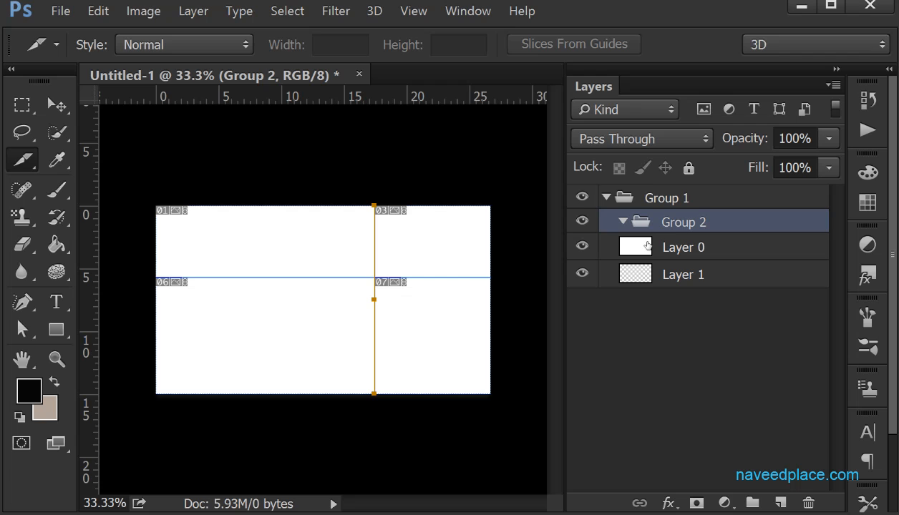
{"action": "key", "text": "ctrl+z"}
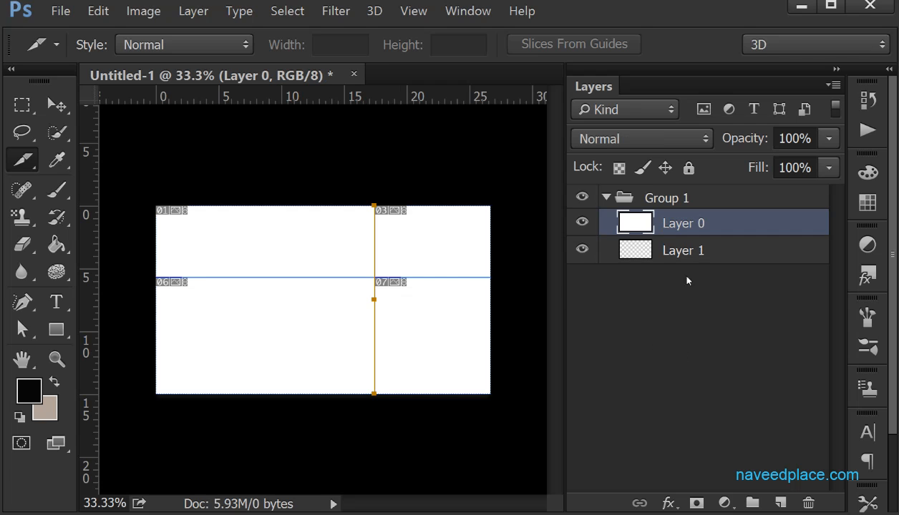
{"action": "left_click", "coordinate": [608, 201]}
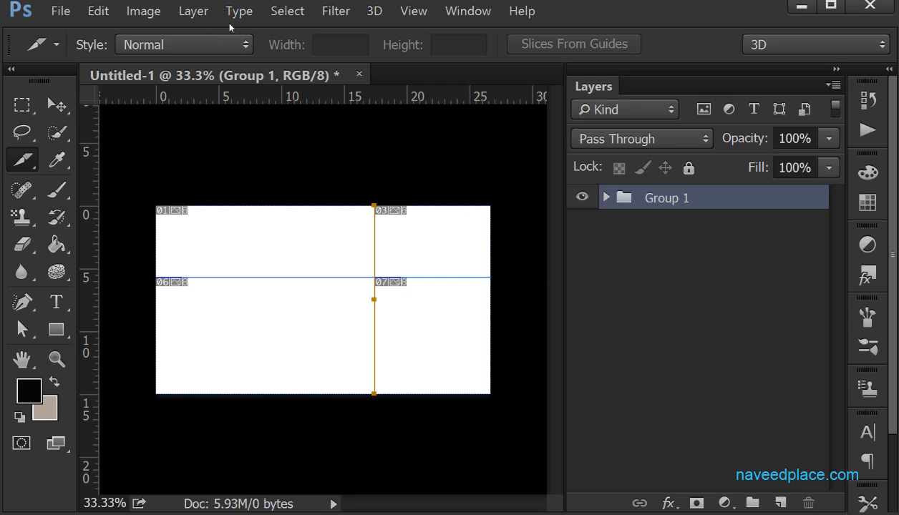
{"action": "left_click", "coordinate": [194, 10]}
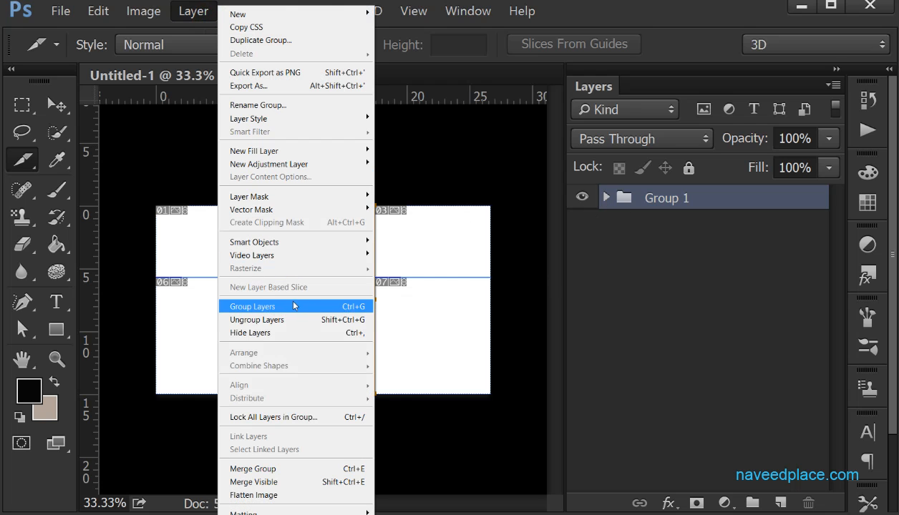
{"action": "left_click", "coordinate": [618, 203]}
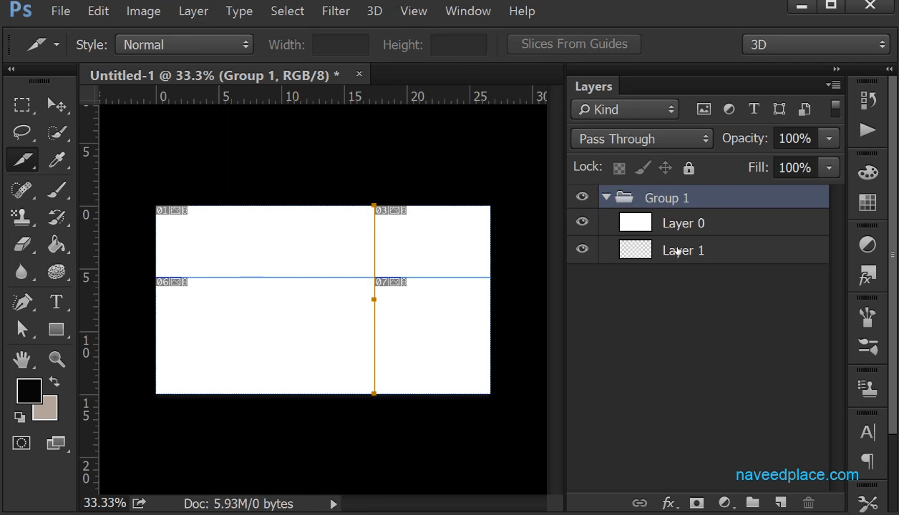
Move Layer 1 and Layer 0 out of Group 1, and return both to it with Layer 1 above Layer 0
{"action": "left_click_drag", "start_coordinate": [637, 249], "coordinate": [615, 265]}
{"action": "left_click_drag", "start_coordinate": [635, 222], "coordinate": [576, 218]}
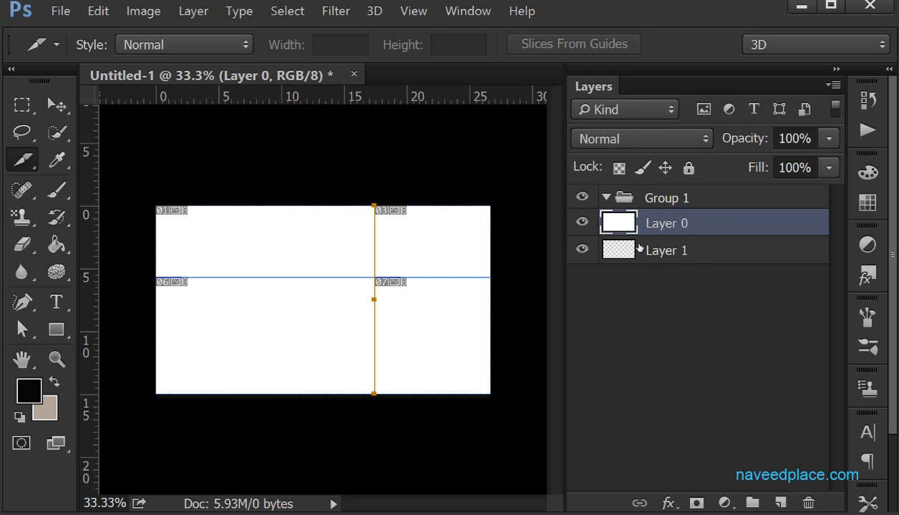
{"action": "left_click_drag", "start_coordinate": [677, 224], "coordinate": [682, 200]}
{"action": "left_click_drag", "start_coordinate": [653, 249], "coordinate": [673, 202]}
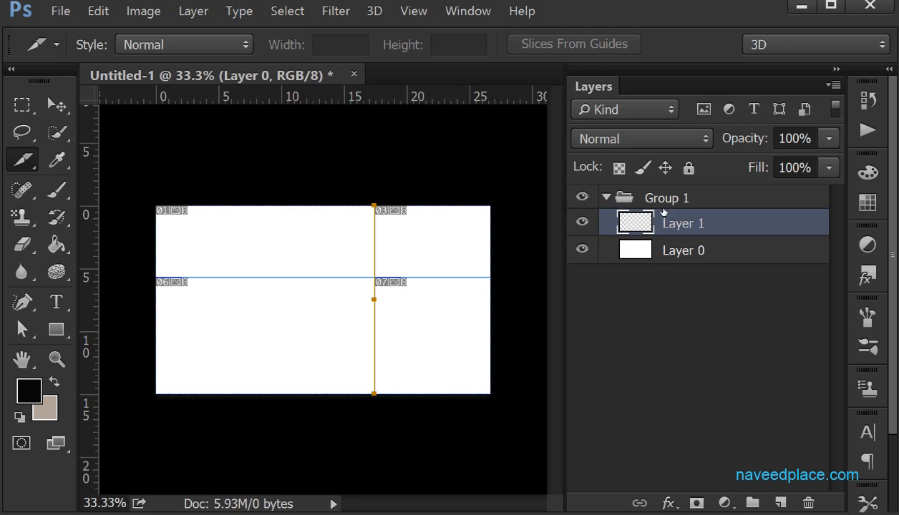
{"action": "left_click", "coordinate": [606, 198]}
{"action": "left_click", "coordinate": [655, 200]}
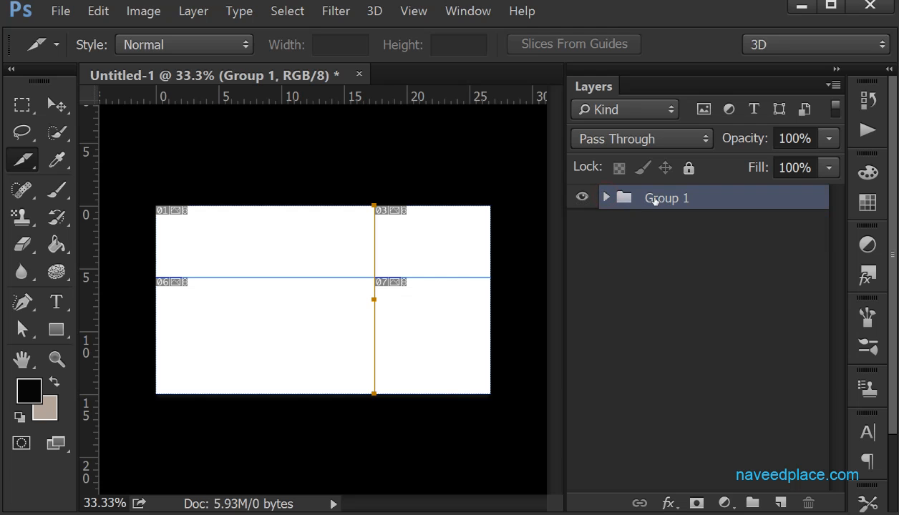
{"action": "left_click", "coordinate": [607, 198]}
Switch the visibility of Layer 0 off and back on
{"action": "left_click", "coordinate": [191, 12]}
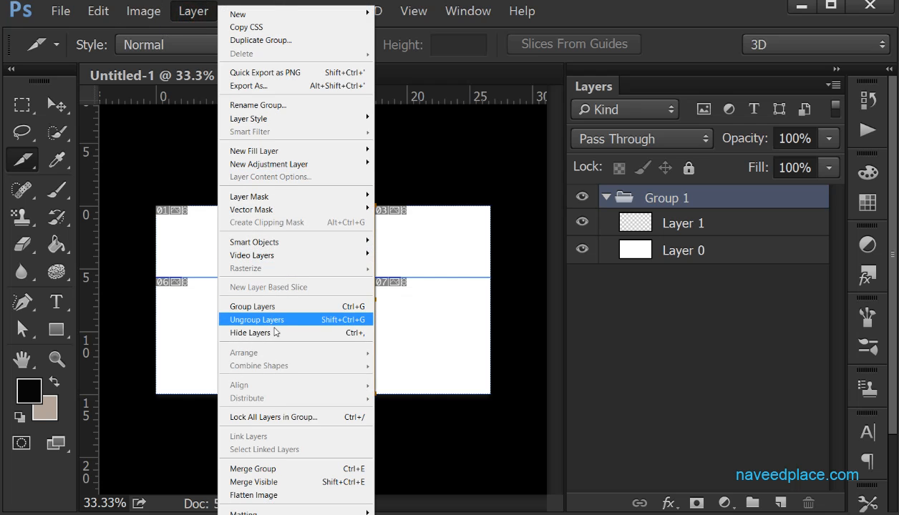
{"action": "left_click", "coordinate": [666, 355]}
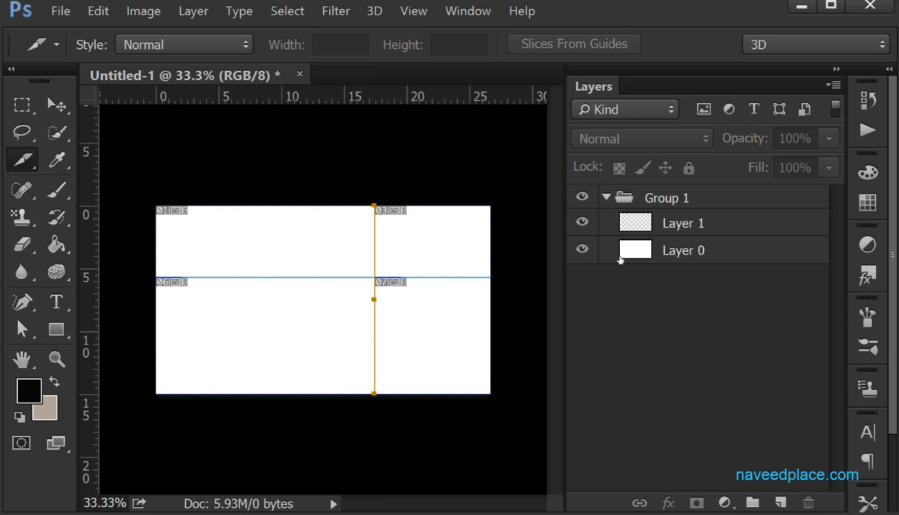
{"action": "left_click", "coordinate": [653, 258]}
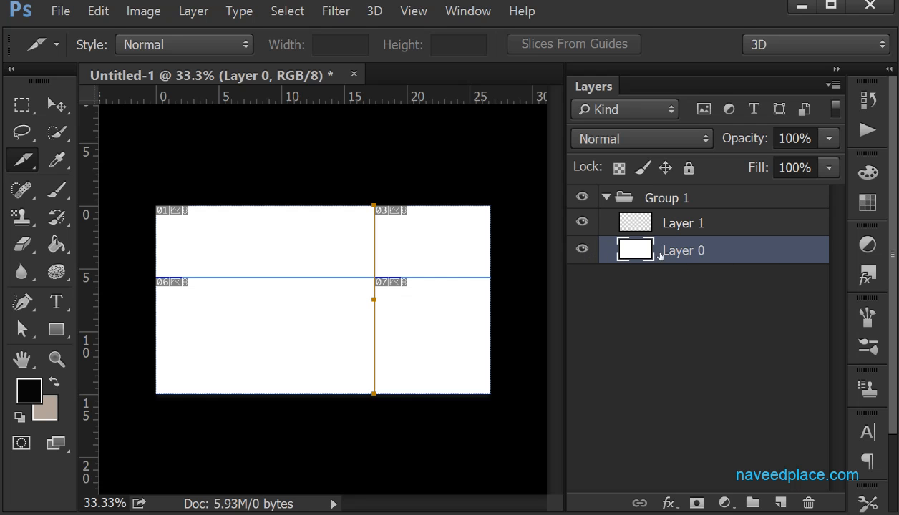
{"action": "left_click", "coordinate": [582, 250]}
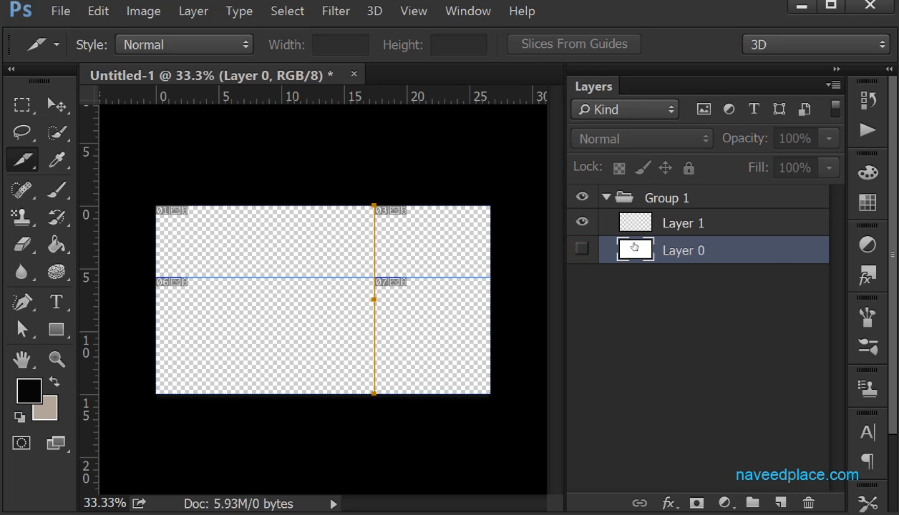
{"action": "left_click", "coordinate": [581, 251]}
Apply Hide Layers to Layer 0, and make it visible again after moving Layer 1 out below Group 1
{"action": "left_click", "coordinate": [201, 15]}
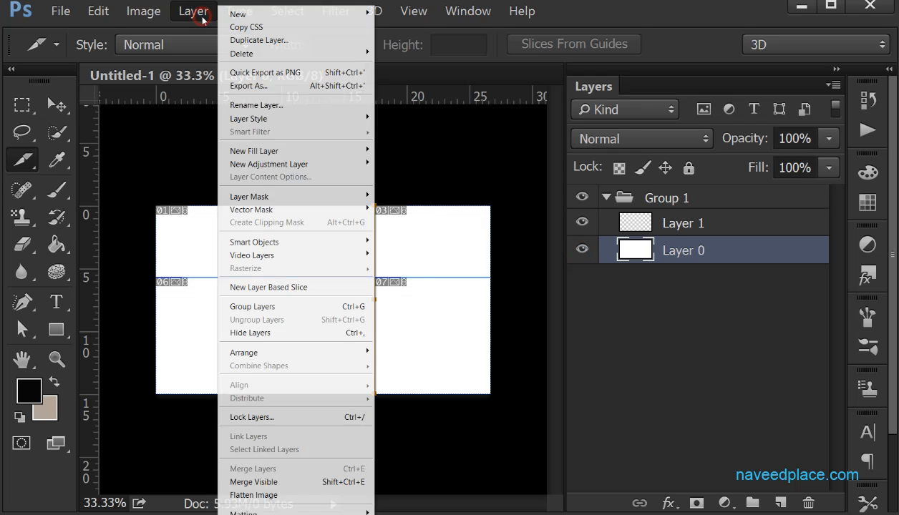
{"action": "left_click", "coordinate": [266, 339]}
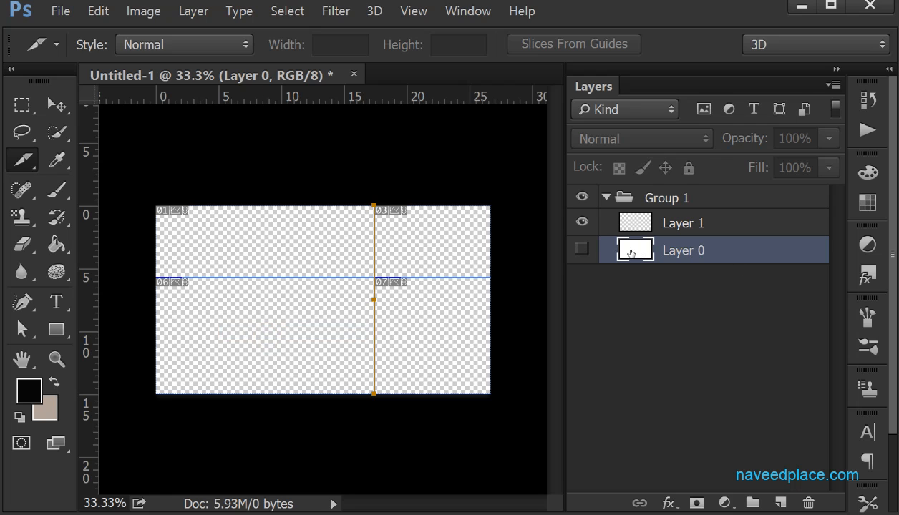
{"action": "left_click_drag", "start_coordinate": [601, 266], "coordinate": [603, 265]}
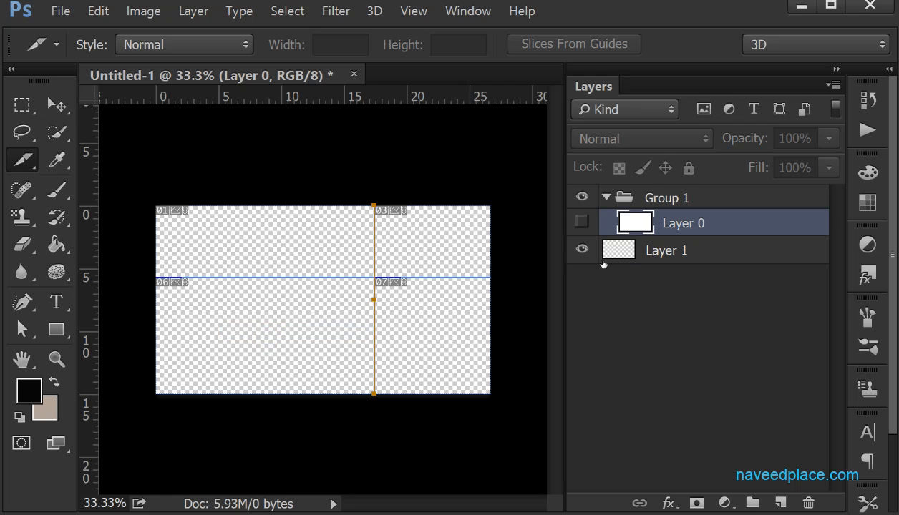
{"action": "left_click", "coordinate": [581, 222]}
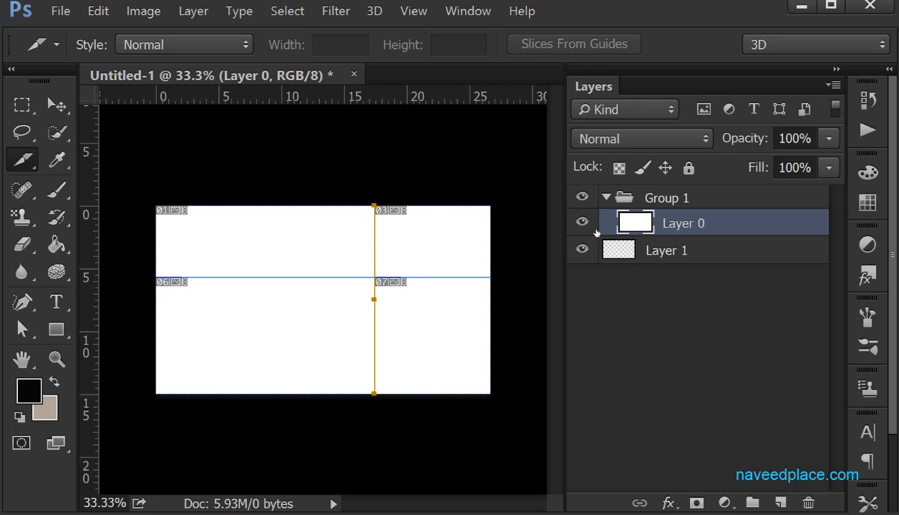
Move Layer 1 back into Group 1 below Layer 0, and add four blank layers above Layer 1
{"action": "left_click", "coordinate": [192, 12]}
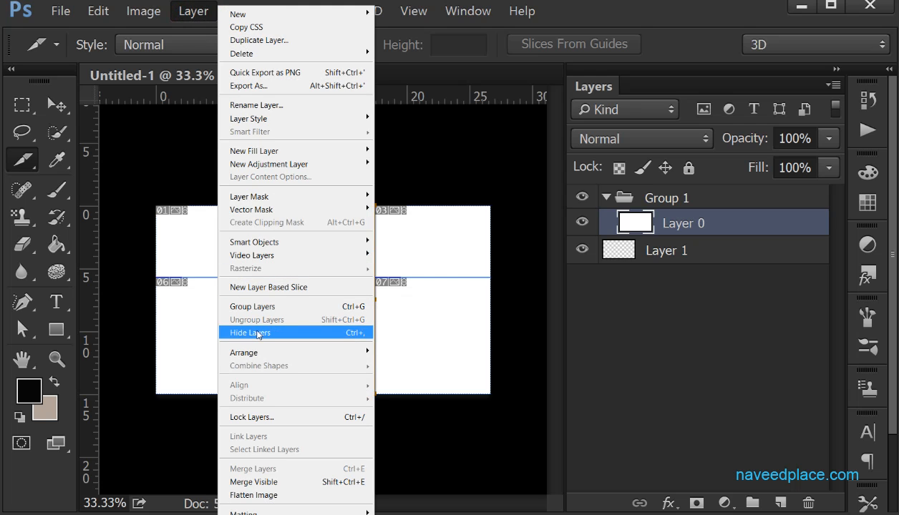
{"action": "mouse_move", "coordinate": [299, 353]}
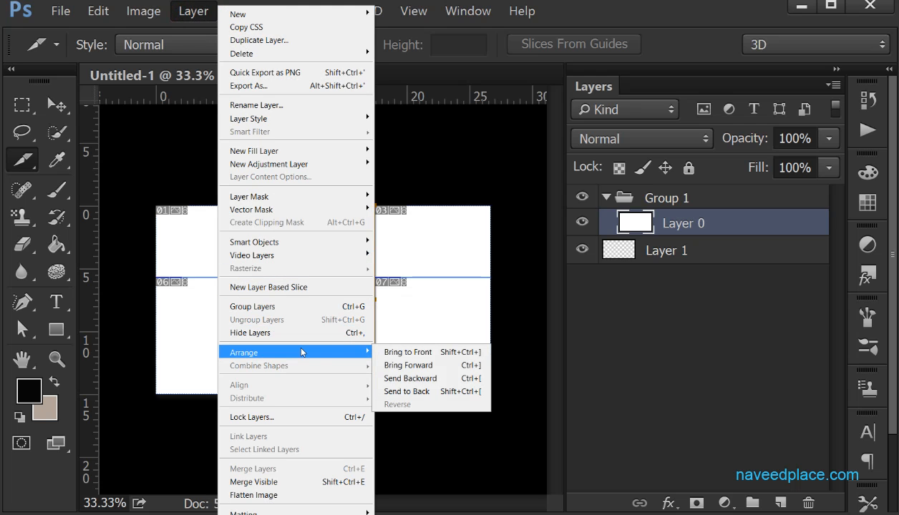
{"action": "left_click_drag", "start_coordinate": [623, 247], "coordinate": [683, 252]}
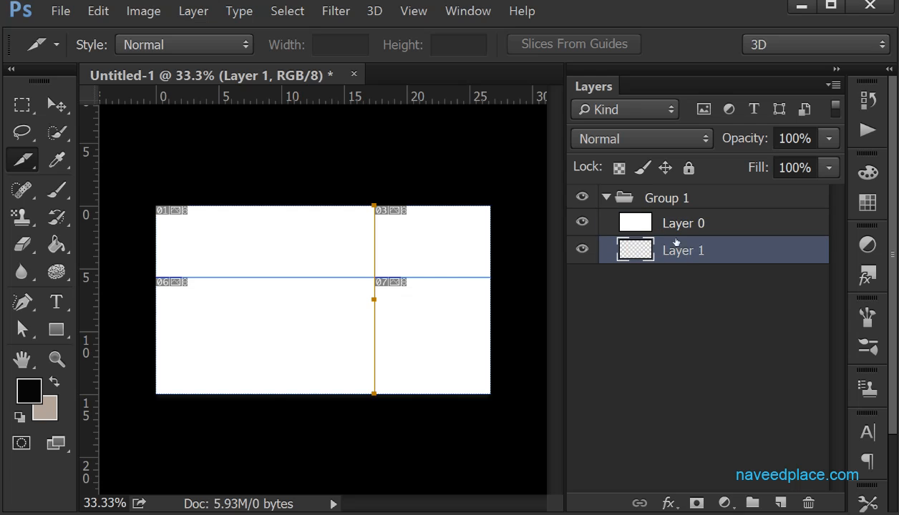
{"action": "left_click", "coordinate": [779, 501]}
{"action": "left_click", "coordinate": [780, 501]}
{"action": "left_click", "coordinate": [780, 501]}
{"action": "left_click", "coordinate": [779, 501]}
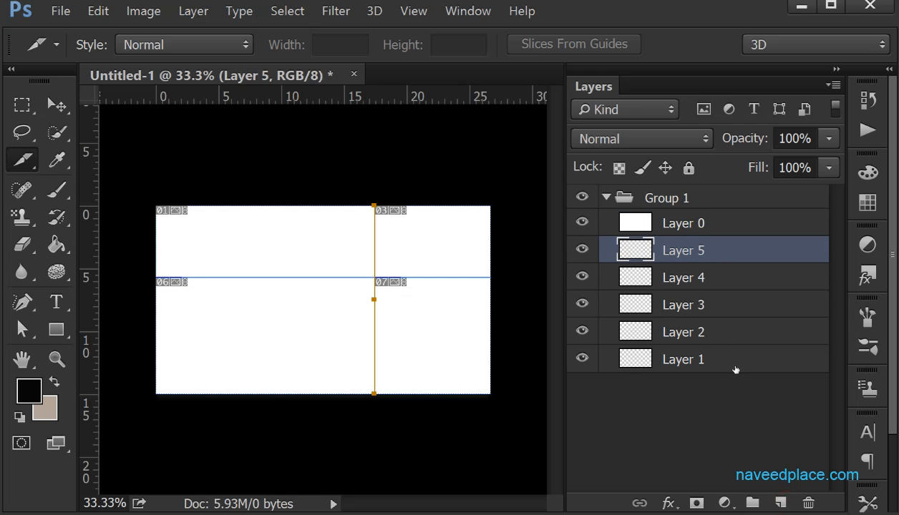
Move Layer 1 to the top of the layer stack inside Group 1
{"action": "left_click", "coordinate": [695, 366]}
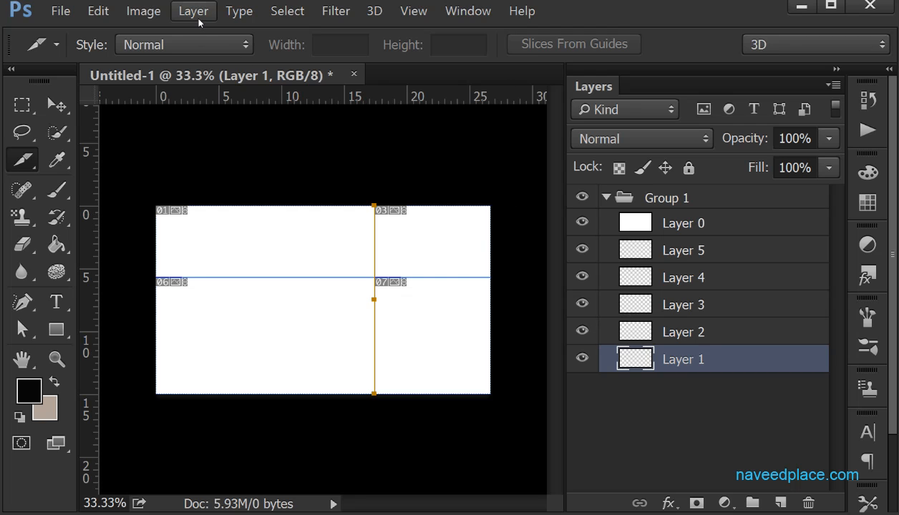
{"action": "left_click", "coordinate": [691, 366]}
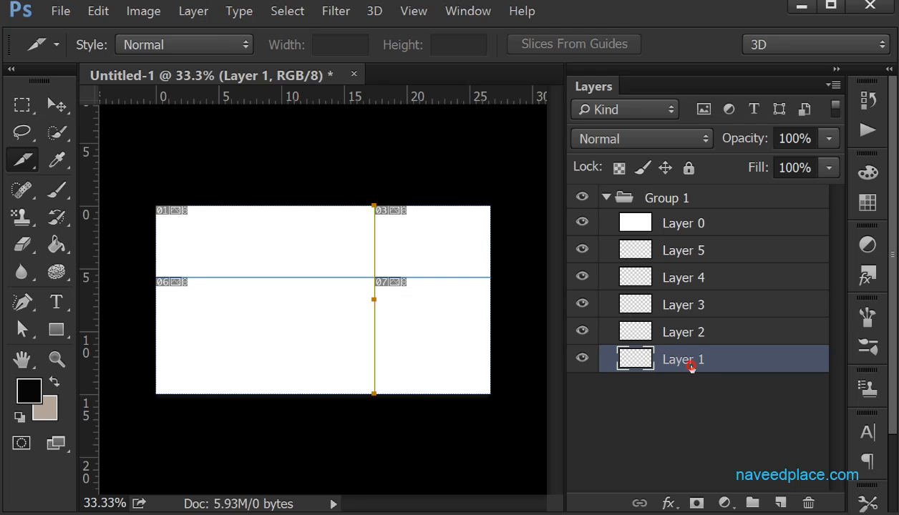
{"action": "left_click_drag", "start_coordinate": [691, 369], "coordinate": [693, 212]}
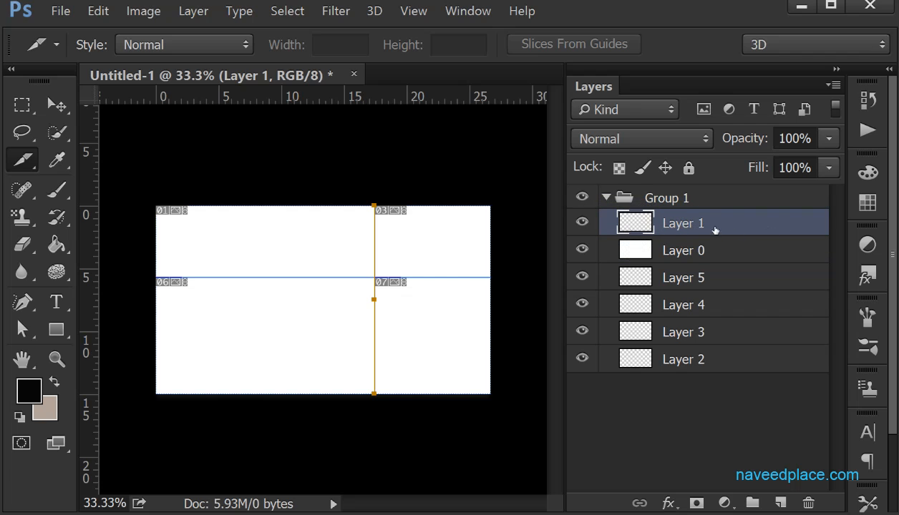
Bring Layer 5 to the front of Group 1 with the Arrange command Bring to Front
{"action": "left_click", "coordinate": [665, 287]}
{"action": "left_click", "coordinate": [196, 12]}
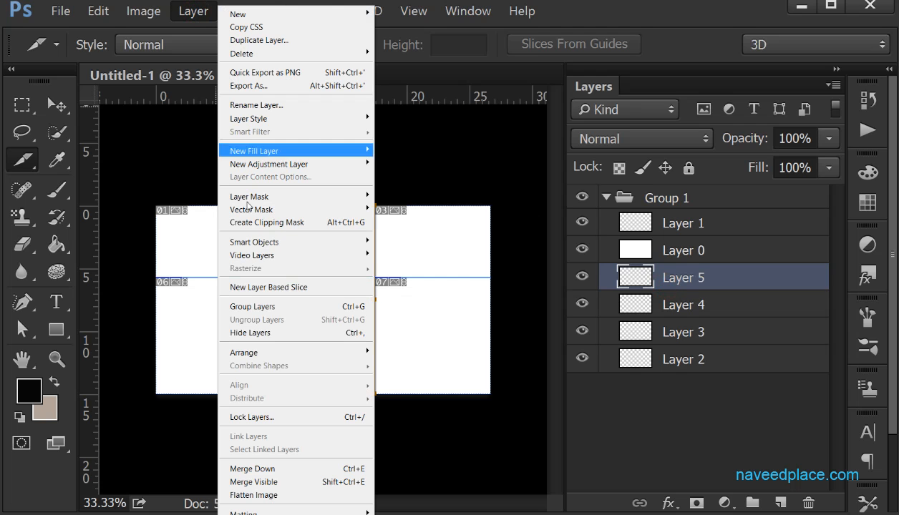
{"action": "mouse_move", "coordinate": [251, 351]}
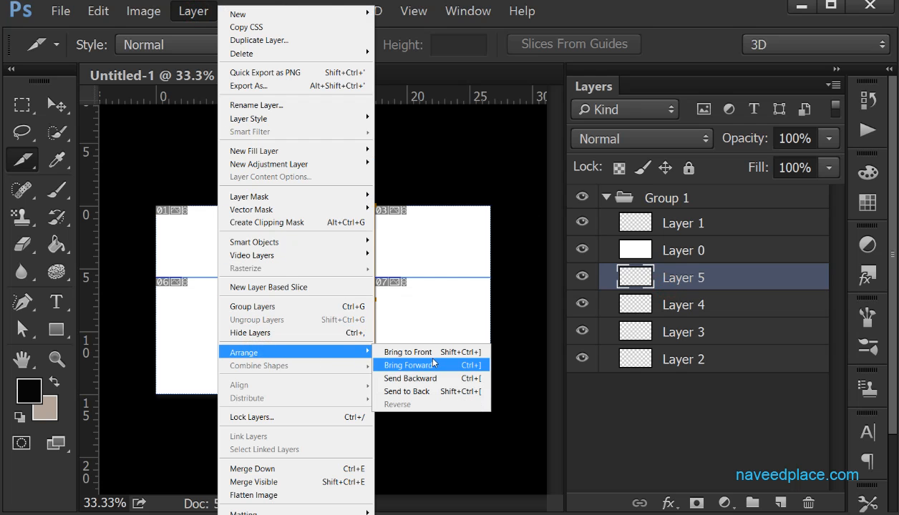
{"action": "left_click", "coordinate": [439, 352]}
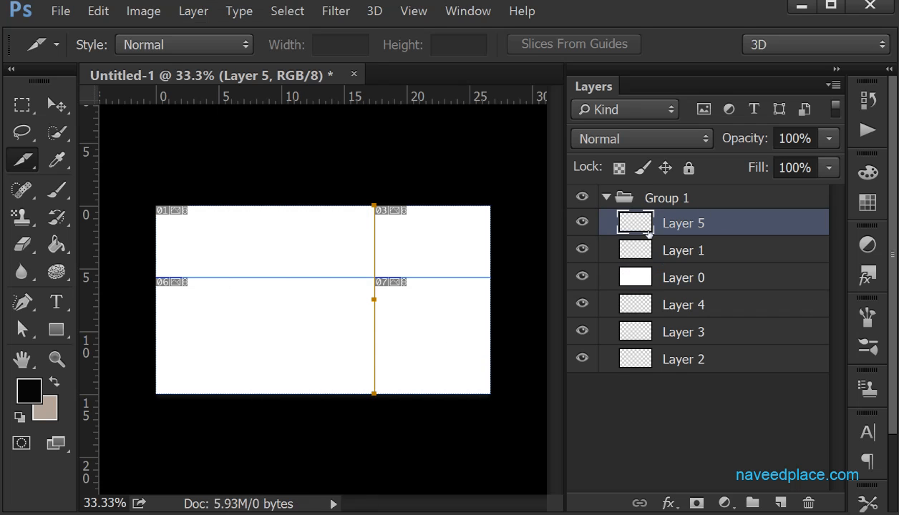
Send Layer 5 one level backward, below Layer 1
{"action": "left_click", "coordinate": [193, 11]}
{"action": "mouse_move", "coordinate": [237, 352]}
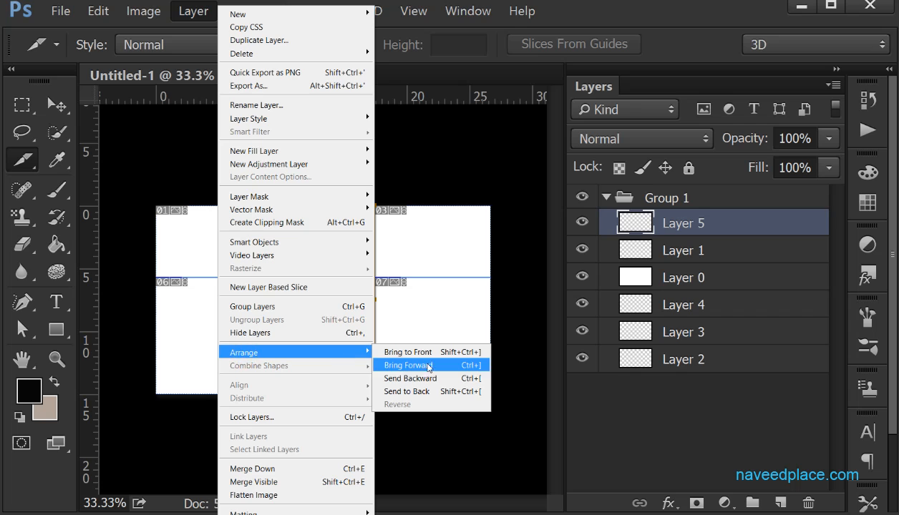
{"action": "left_click", "coordinate": [430, 378]}
Hide Layer 5, bring it one level forward above Layer 1, and make it visible again
{"action": "left_click", "coordinate": [194, 11]}
{"action": "left_click", "coordinate": [265, 331]}
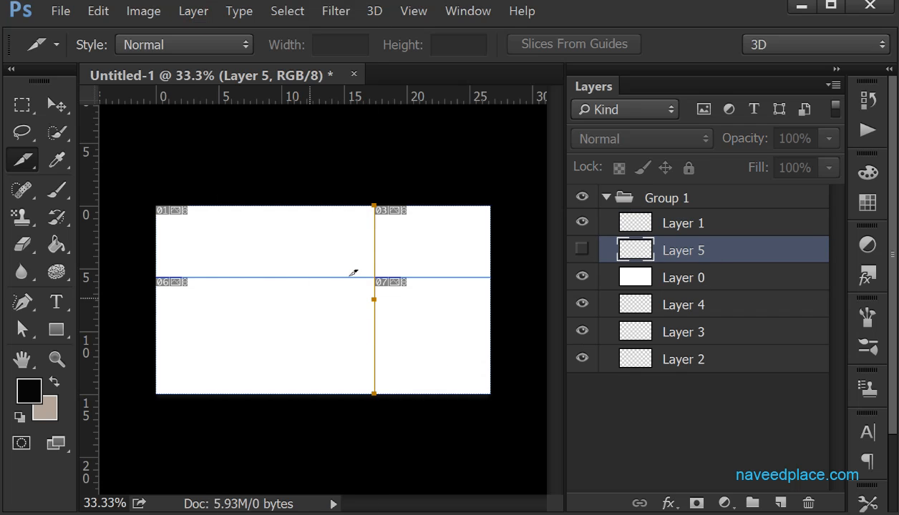
{"action": "key", "text": "ctrl+bracketright"}
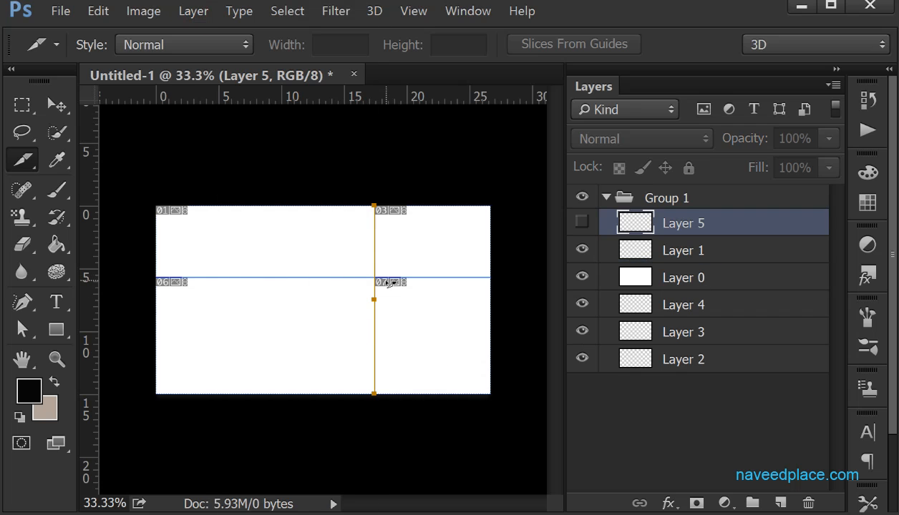
{"action": "left_click", "coordinate": [581, 222]}
Select Layer 3 in Group 1 and examine the Arrange commands available for it
{"action": "left_click", "coordinate": [710, 342]}
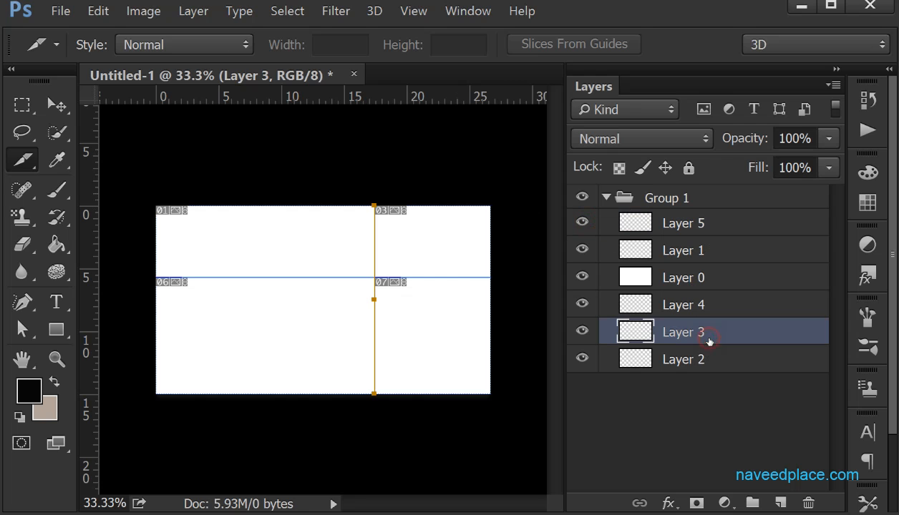
{"action": "left_click", "coordinate": [194, 11]}
{"action": "mouse_move", "coordinate": [262, 353]}
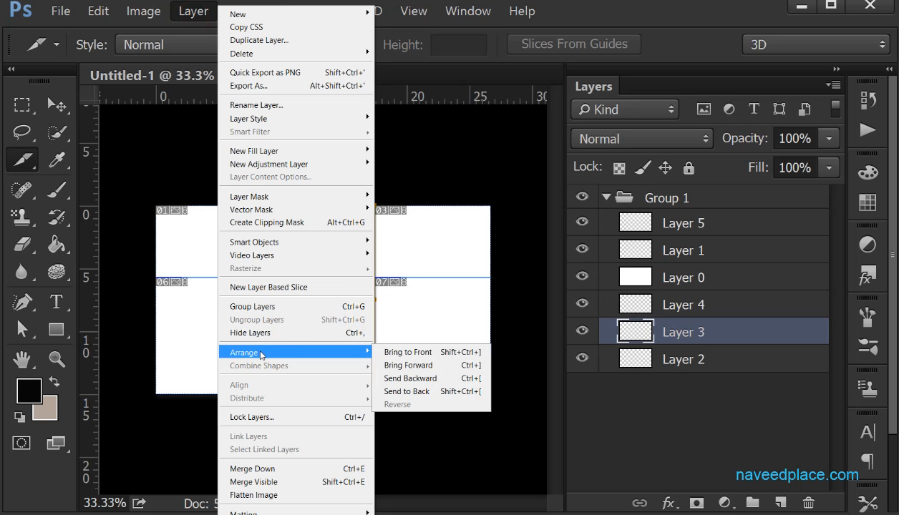
{"action": "left_click", "coordinate": [426, 329]}
{"action": "left_click", "coordinate": [192, 11]}
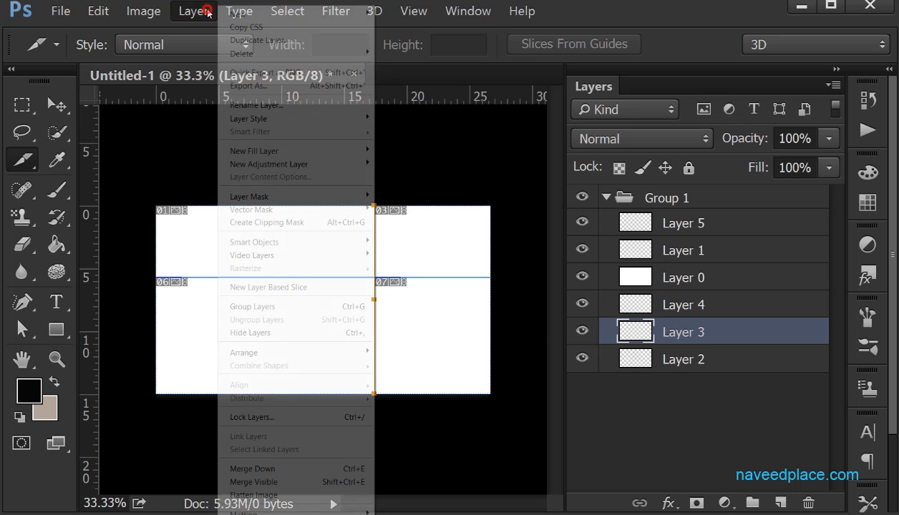
{"action": "mouse_move", "coordinate": [291, 353]}
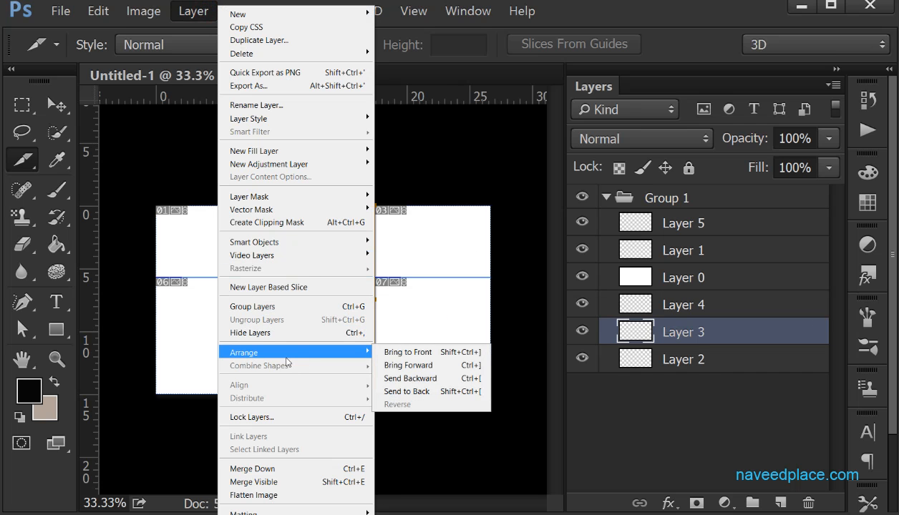
{"action": "key", "text": "Escape"}
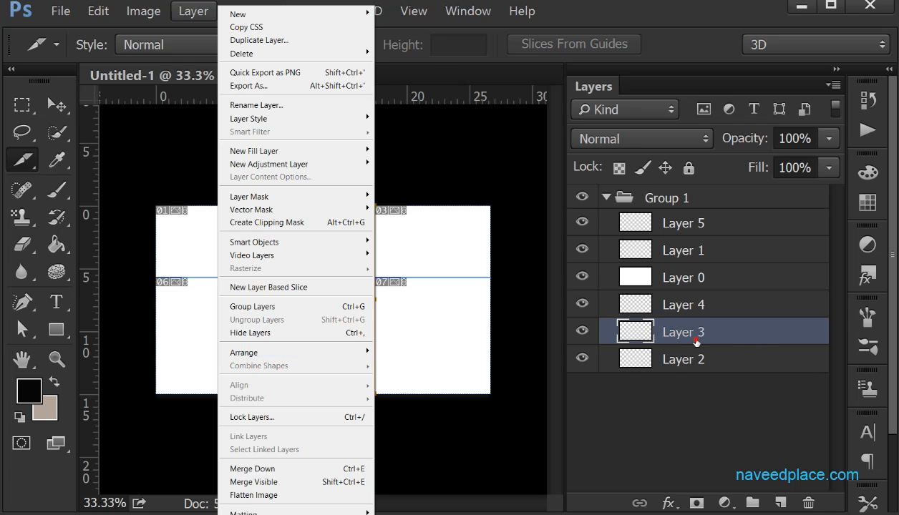
{"action": "key", "text": "Escape"}
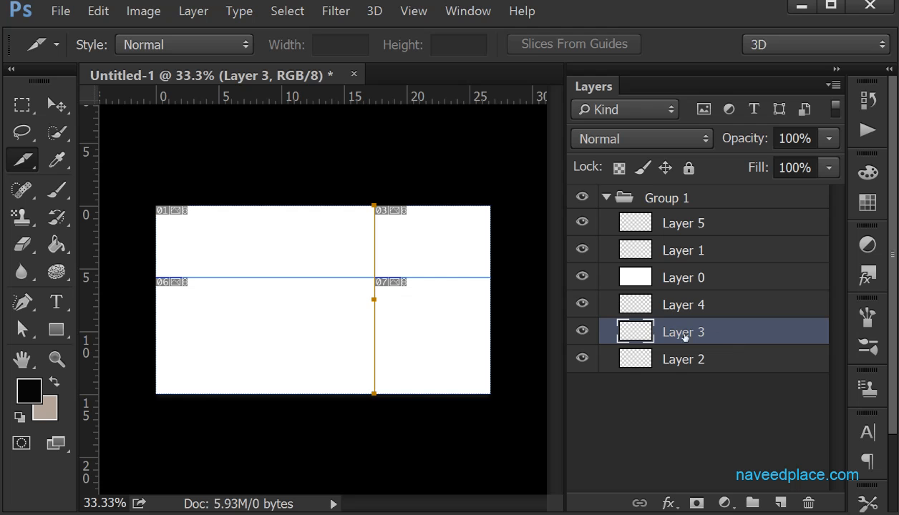
Move Layer 2 up to directly below Layer 5 inside Group 1, and review the Arrange commands
{"action": "left_click", "coordinate": [698, 361]}
{"action": "left_click_drag", "start_coordinate": [727, 368], "coordinate": [722, 223]}
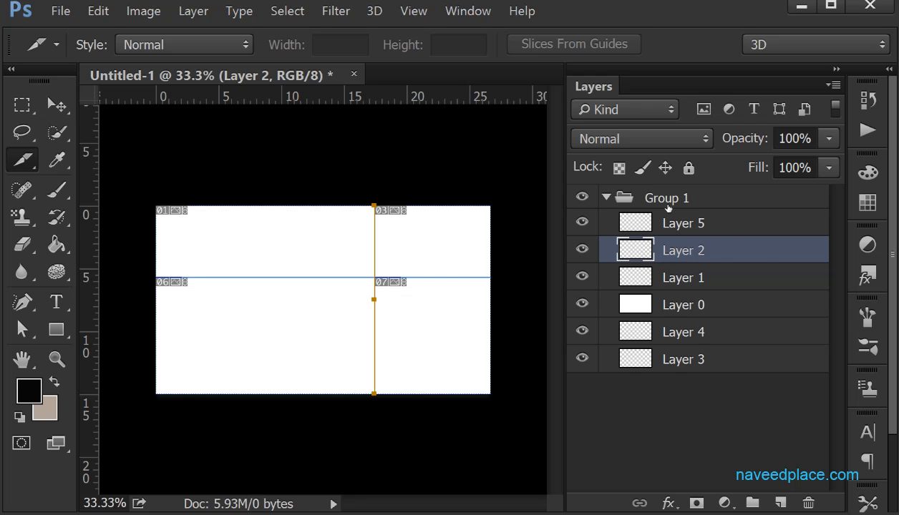
{"action": "left_click", "coordinate": [187, 11]}
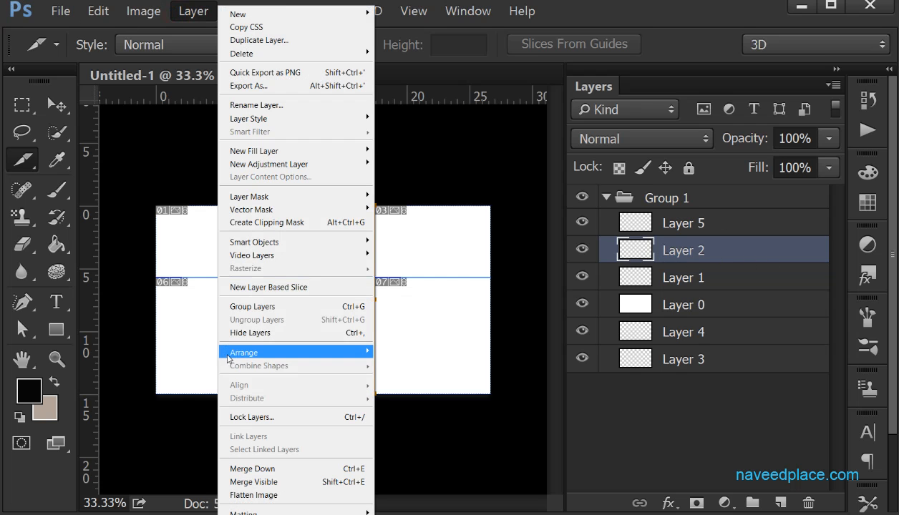
{"action": "mouse_move", "coordinate": [237, 352]}
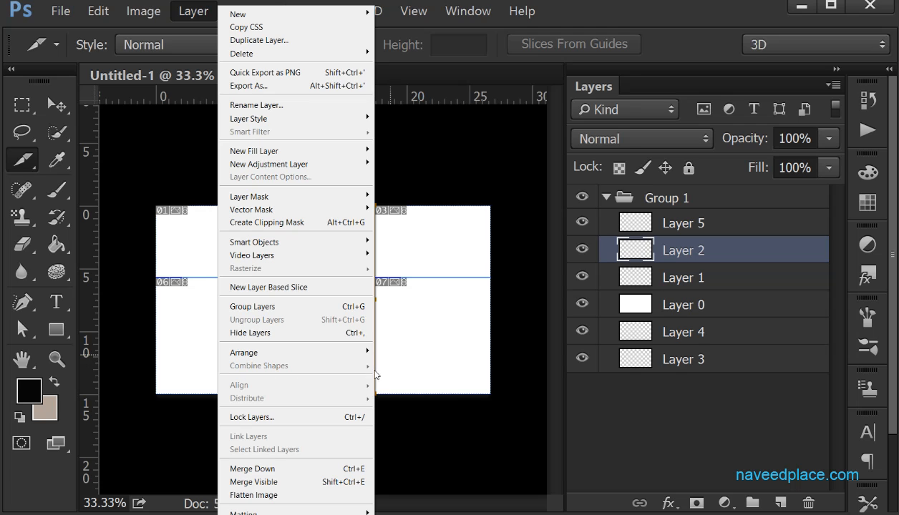
{"action": "key", "text": "Escape"}
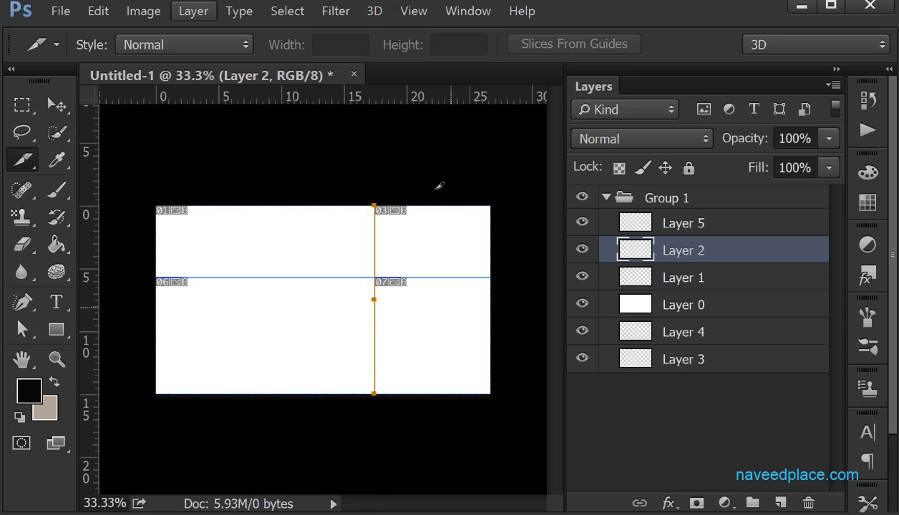
Close the current document without saving and create a new blank document with a white background
{"action": "left_click", "coordinate": [354, 74]}
{"action": "left_click", "coordinate": [453, 219]}
{"action": "left_click", "coordinate": [63, 11]}
{"action": "left_click", "coordinate": [79, 23]}
{"action": "left_click", "coordinate": [540, 61]}
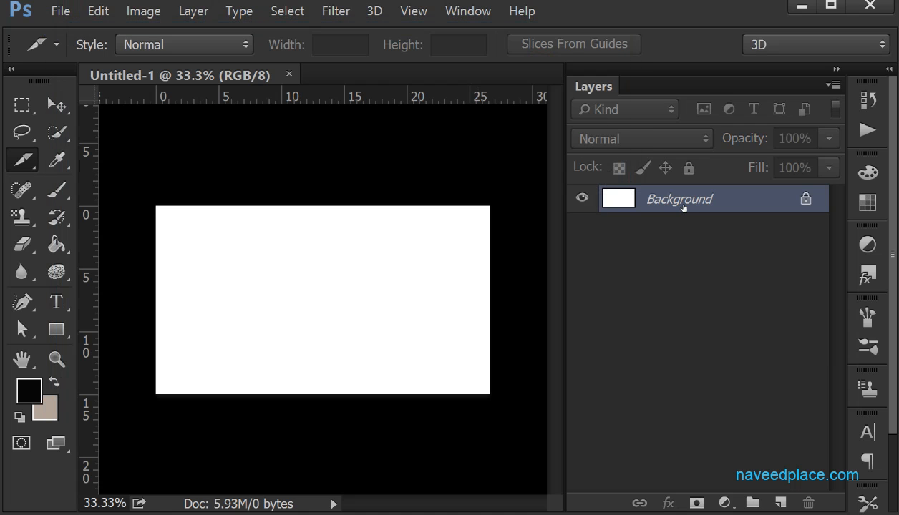
Draw two overlapping black rectangle shapes with a yellow 3 pt stroke, about 879 × 756 px and about 918 × 957 px
{"action": "left_click", "coordinate": [54, 332]}
{"action": "right_click", "coordinate": [52, 336]}
{"action": "left_click", "coordinate": [106, 327]}
{"action": "left_click_drag", "start_coordinate": [186, 241], "coordinate": [338, 374]}
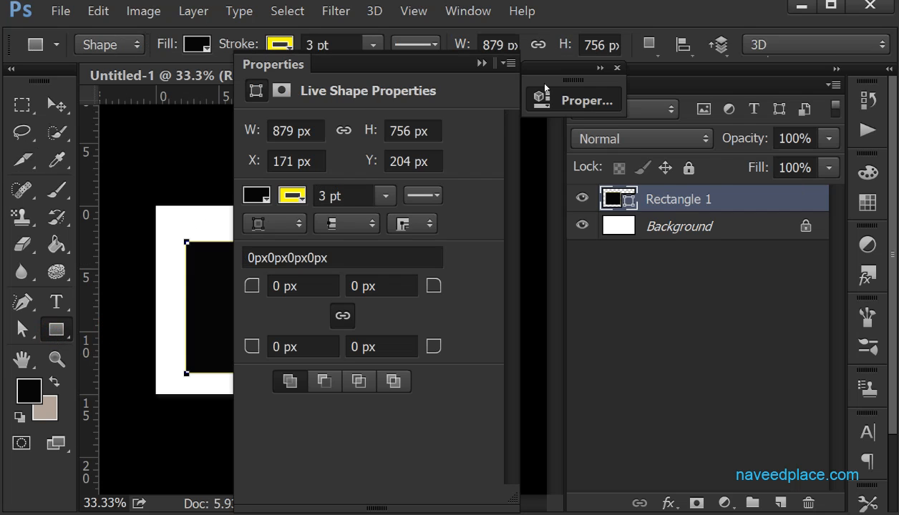
{"action": "left_click", "coordinate": [616, 68]}
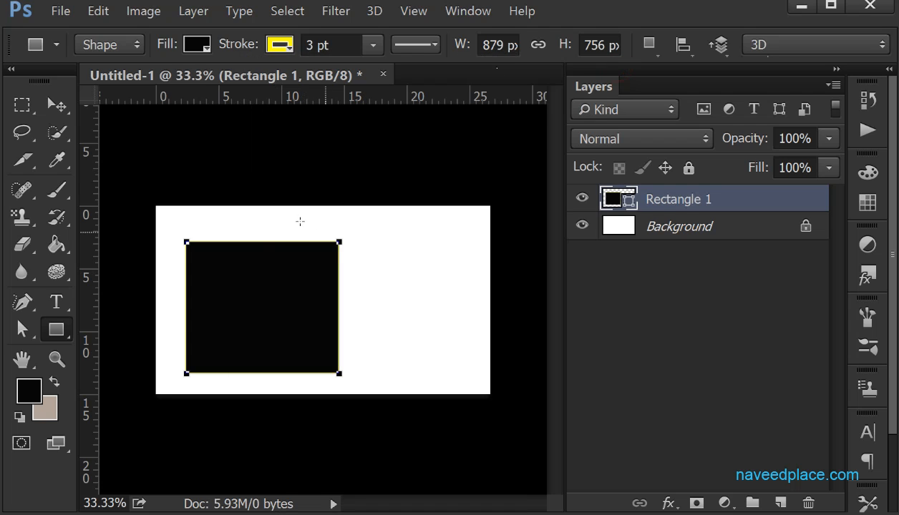
{"action": "left_click_drag", "start_coordinate": [294, 215], "coordinate": [453, 383]}
{"action": "left_click", "coordinate": [616, 68]}
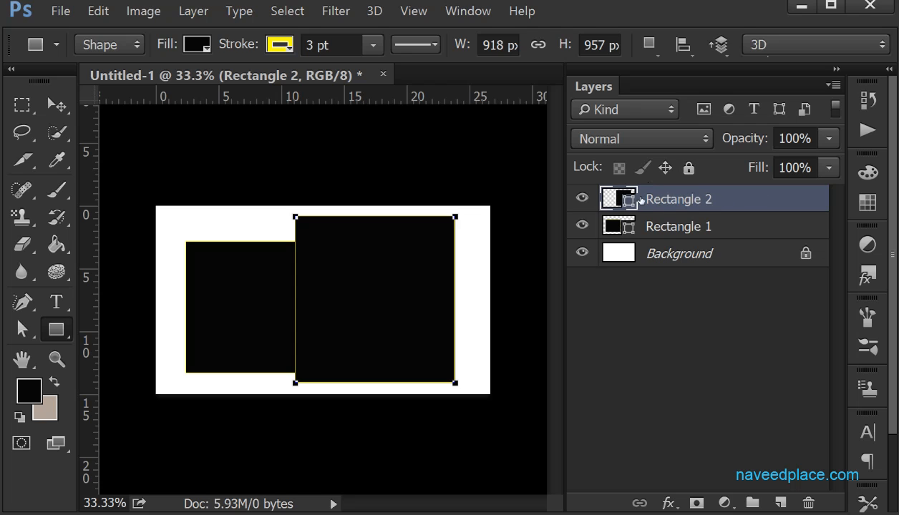
Select both rectangle layers and combine them with Unite Shapes
{"action": "key", "text": "shift"}
{"action": "left_click", "coordinate": [690, 233], "text": "shift"}
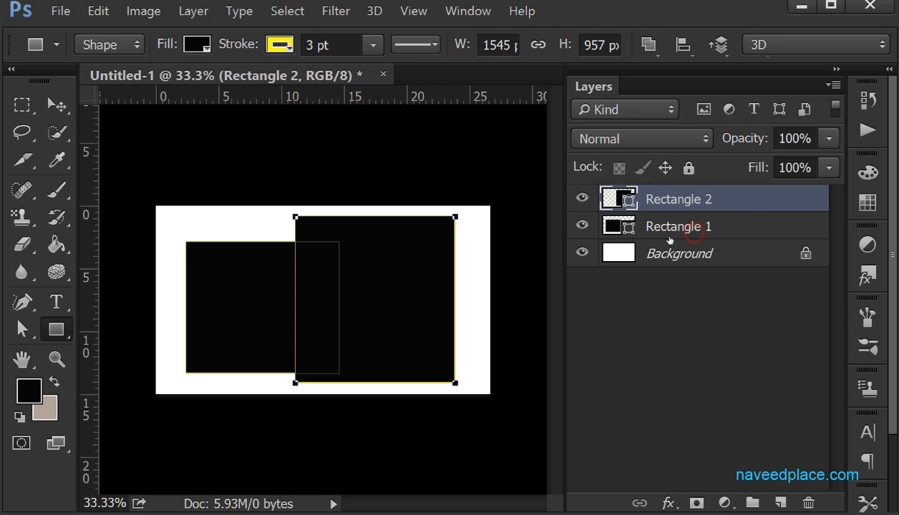
{"action": "left_click", "coordinate": [194, 20]}
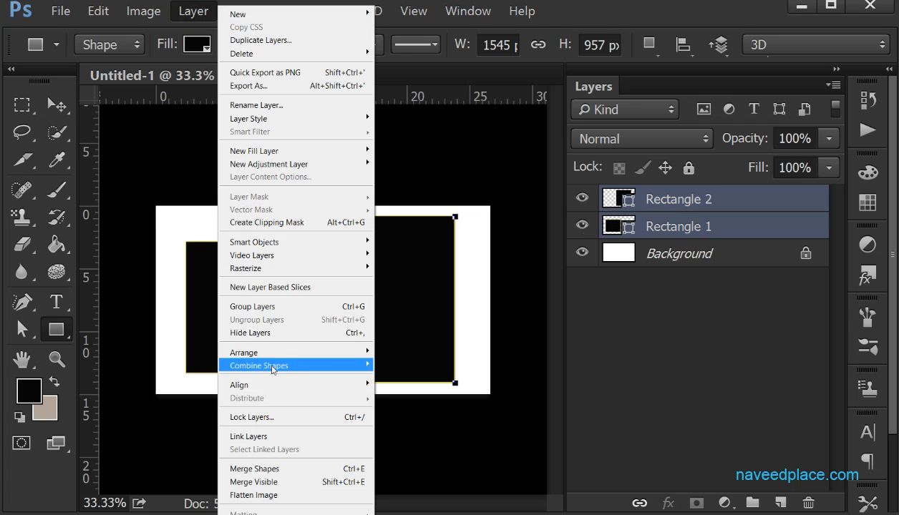
{"action": "mouse_move", "coordinate": [284, 369]}
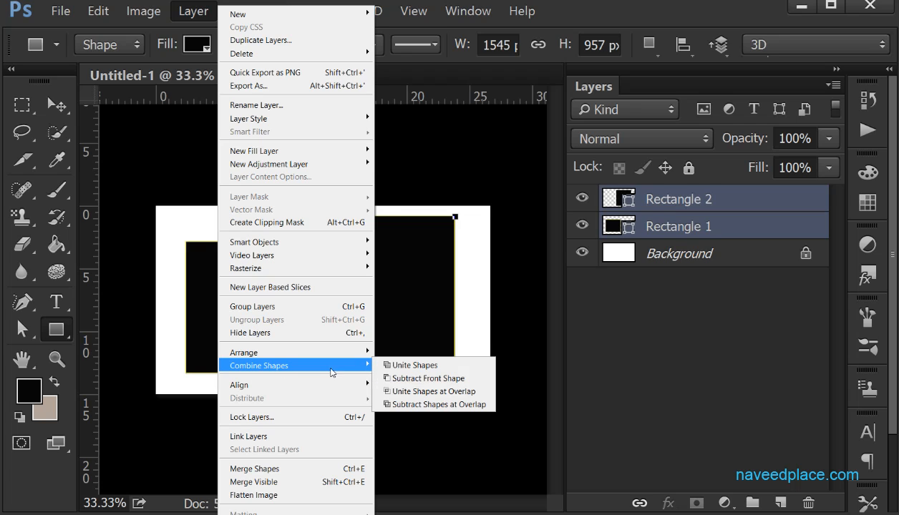
{"action": "left_click", "coordinate": [423, 369]}
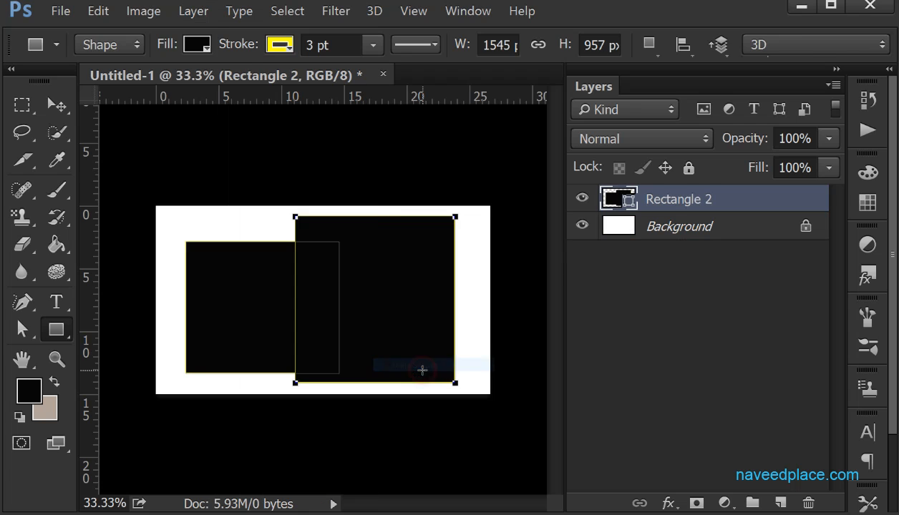
Try moving the united shape to the canvas's upper-left corner with Free Transform, and undo back to two separate rectangles
{"action": "left_click", "coordinate": [61, 106]}
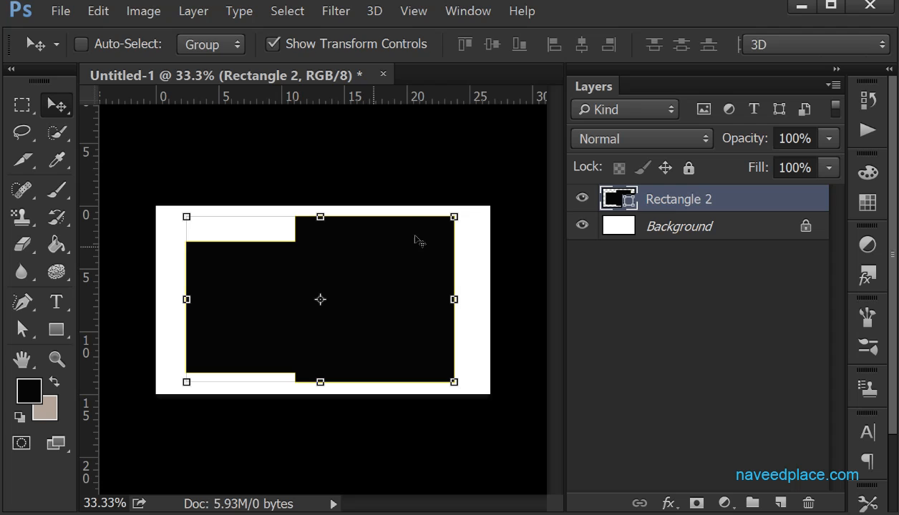
{"action": "key", "text": "ctrl+t"}
{"action": "left_click_drag", "start_coordinate": [415, 257], "coordinate": [385, 247]}
{"action": "left_click", "coordinate": [502, 332]}
{"action": "mouse_move", "coordinate": [473, 316]}
{"action": "left_mouse_down"}
{"action": "mouse_move", "coordinate": [458, 326]}
{"action": "mouse_move", "coordinate": [469, 282]}
{"action": "mouse_move", "coordinate": [469, 309]}
{"action": "left_mouse_up"}
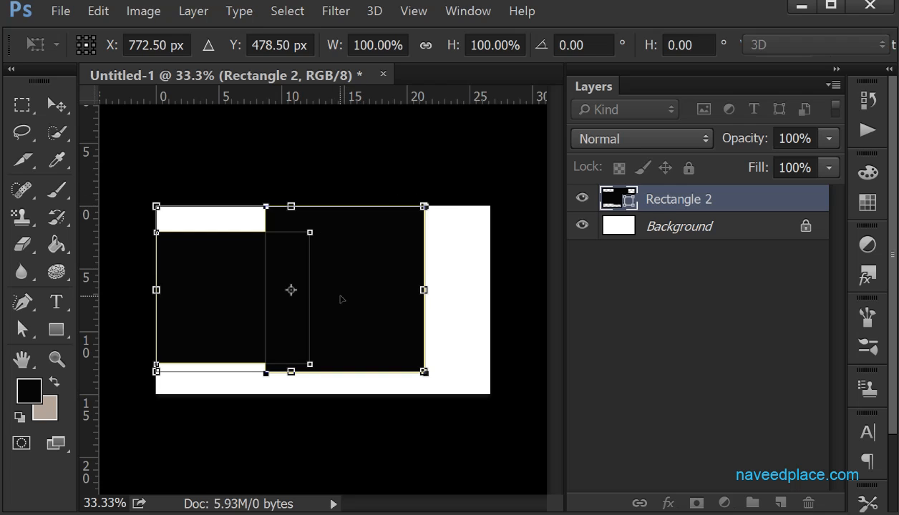
{"action": "left_click", "coordinate": [492, 254]}
{"action": "left_click", "coordinate": [474, 272], "text": "alt"}
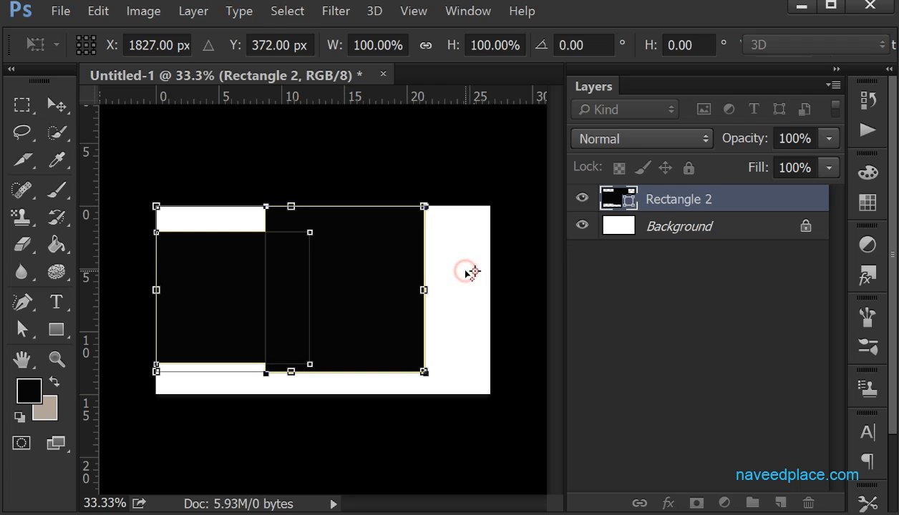
{"action": "key", "text": "Return"}
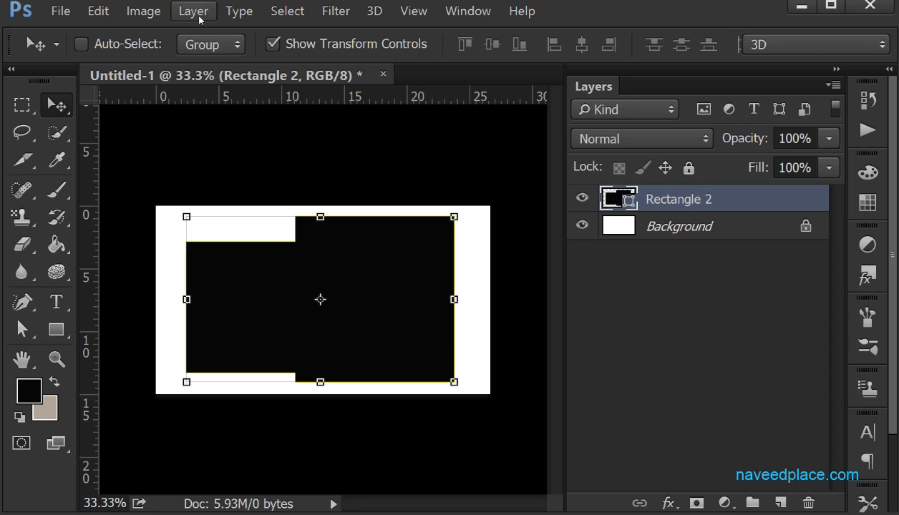
{"action": "key", "text": "ctrl+shift+j"}
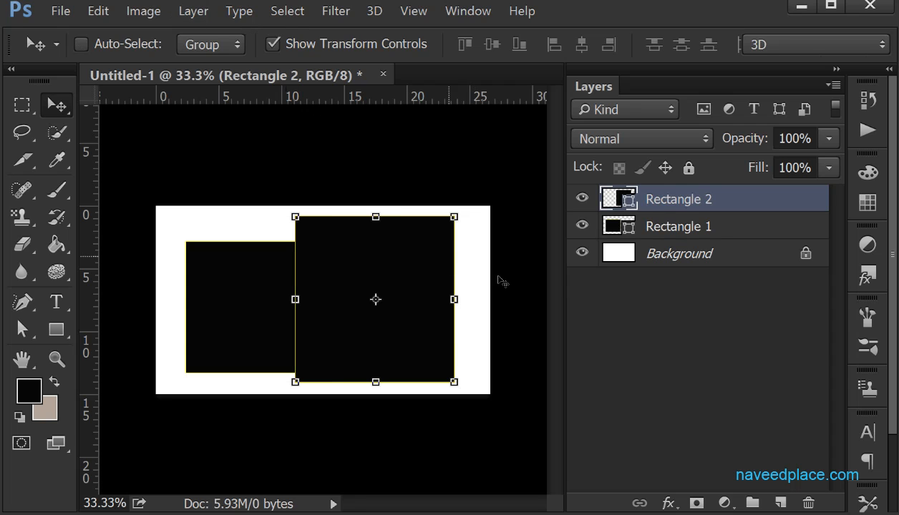
Combine Rectangle 1 and Rectangle 2 with Subtract Front Shape, and undo the subtraction
{"action": "left_click", "coordinate": [670, 231], "text": "shift"}
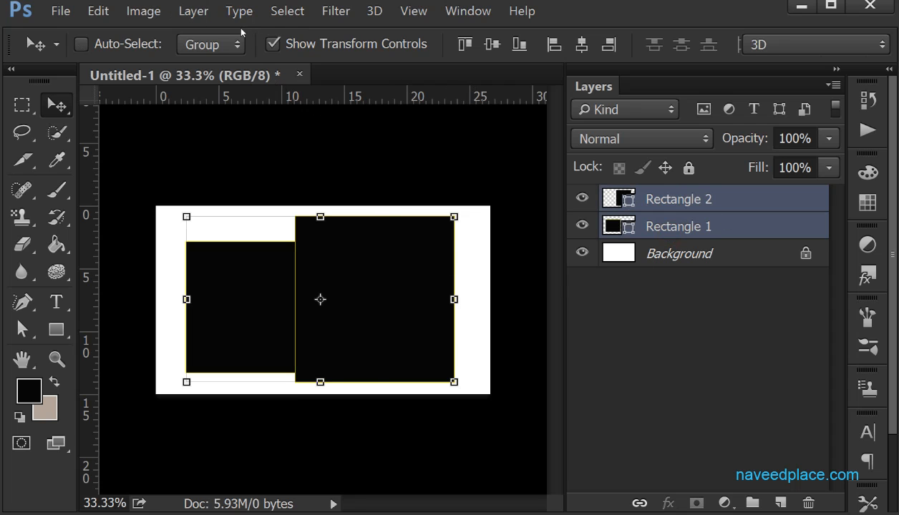
{"action": "left_click", "coordinate": [201, 16]}
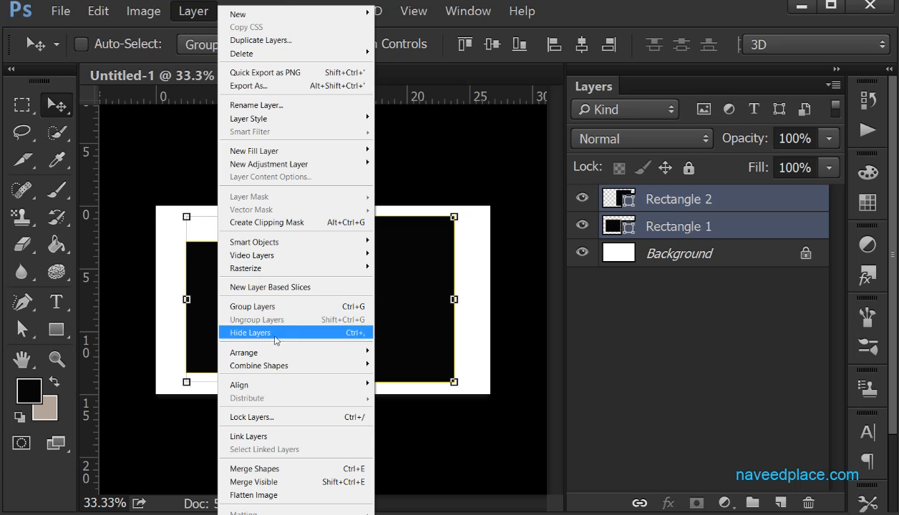
{"action": "mouse_move", "coordinate": [254, 365]}
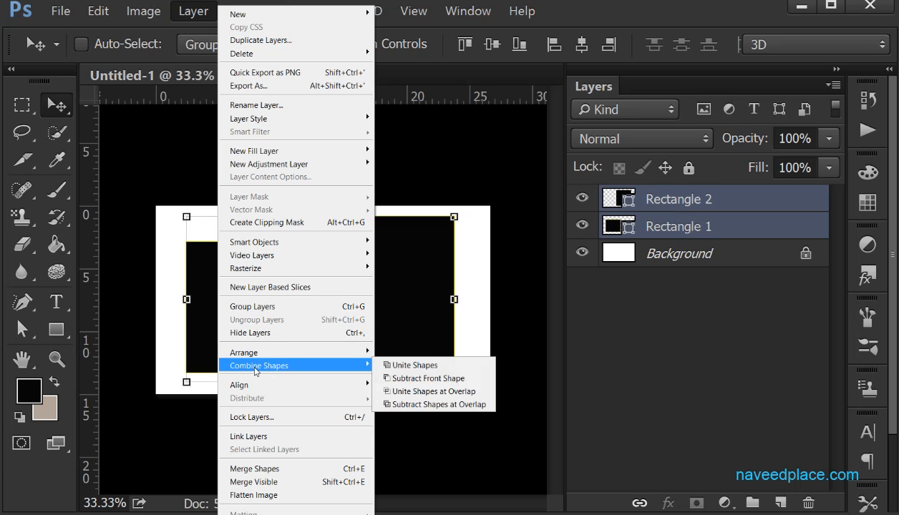
{"action": "left_click", "coordinate": [429, 381]}
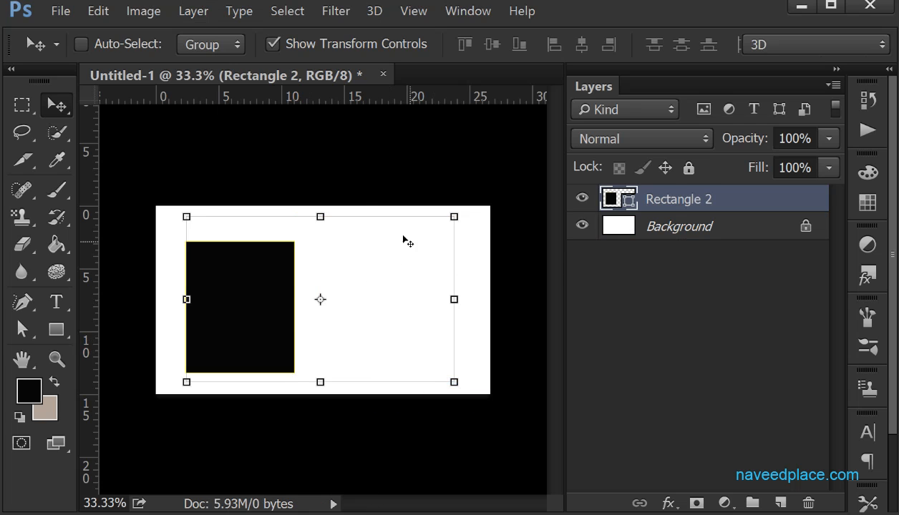
{"action": "key", "text": "ctrl"}
{"action": "key", "text": "ctrl+z"}
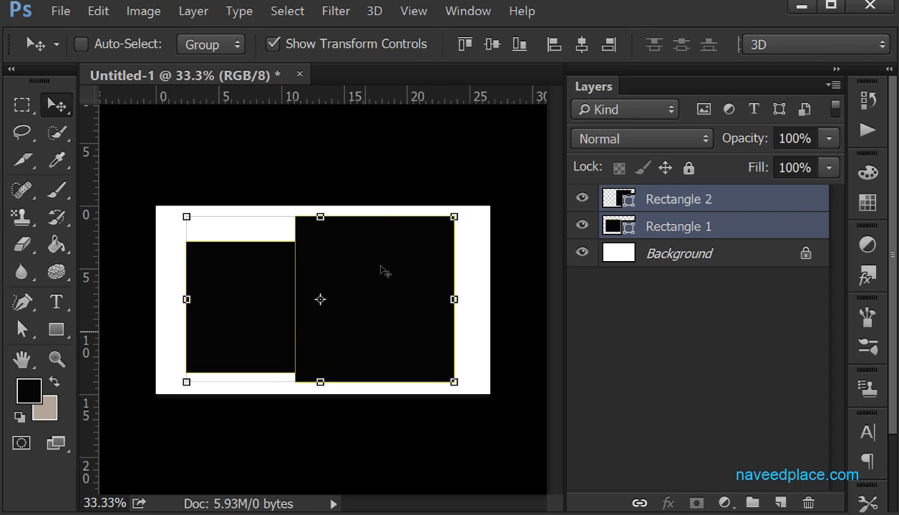
Combine the two selected rectangles with Unite Shapes at Overlap, and undo the result
{"action": "left_click", "coordinate": [193, 10]}
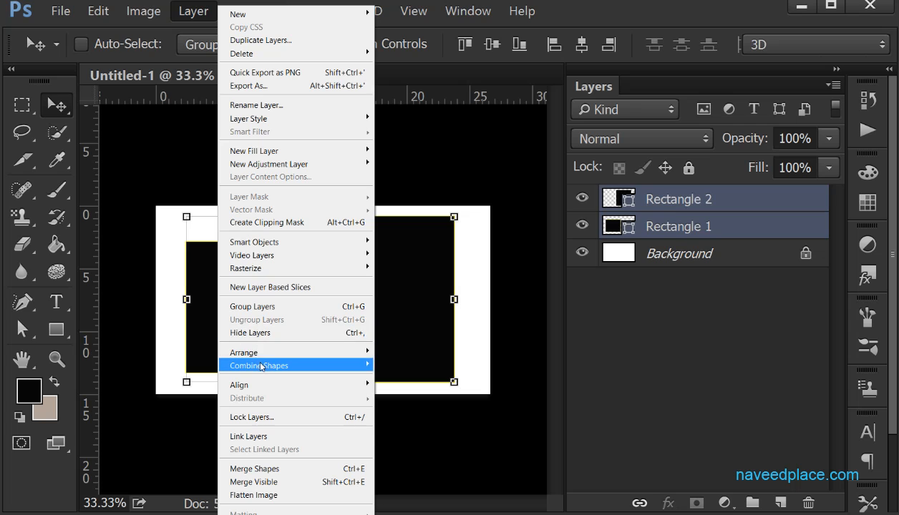
{"action": "mouse_move", "coordinate": [256, 363]}
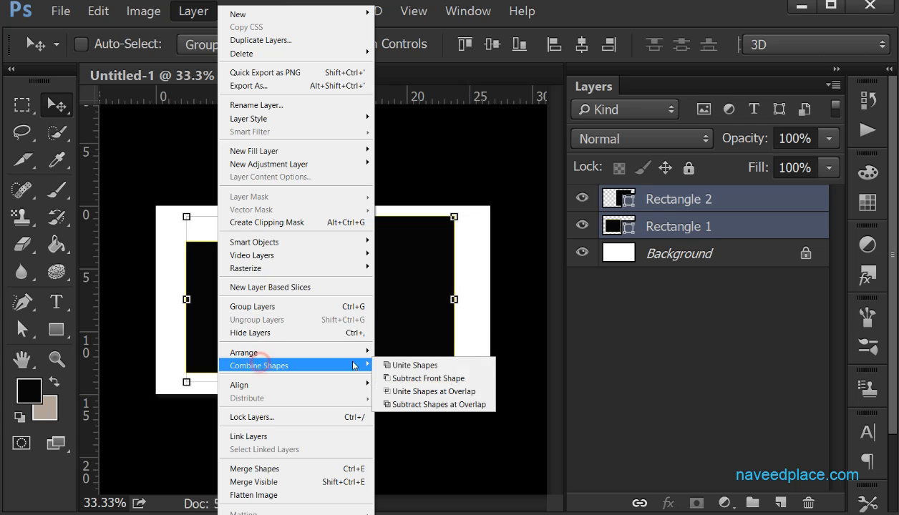
{"action": "left_click", "coordinate": [455, 392]}
{"action": "key", "text": "ctrl+z"}
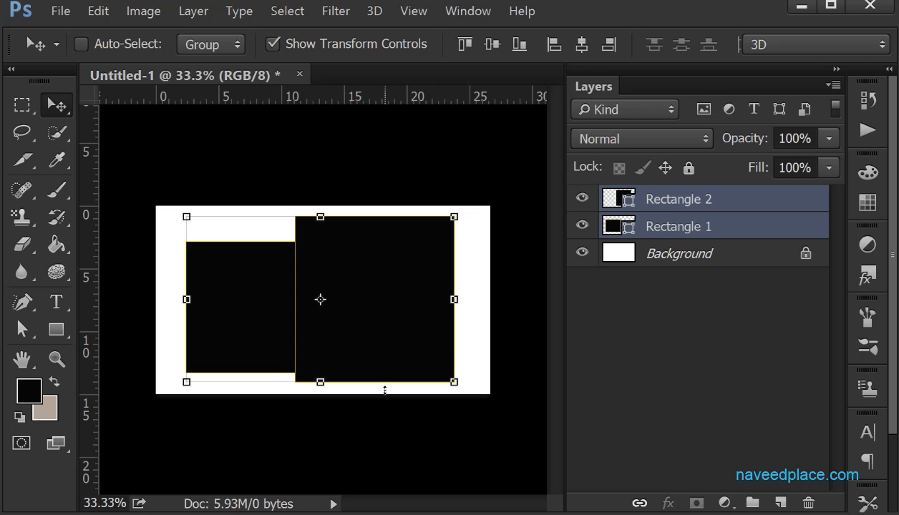
Move both rectangles together into the canvas's upper-left corner, and select only the Rectangle 1 layer
{"action": "left_click_drag", "start_coordinate": [362, 236], "coordinate": [339, 231]}
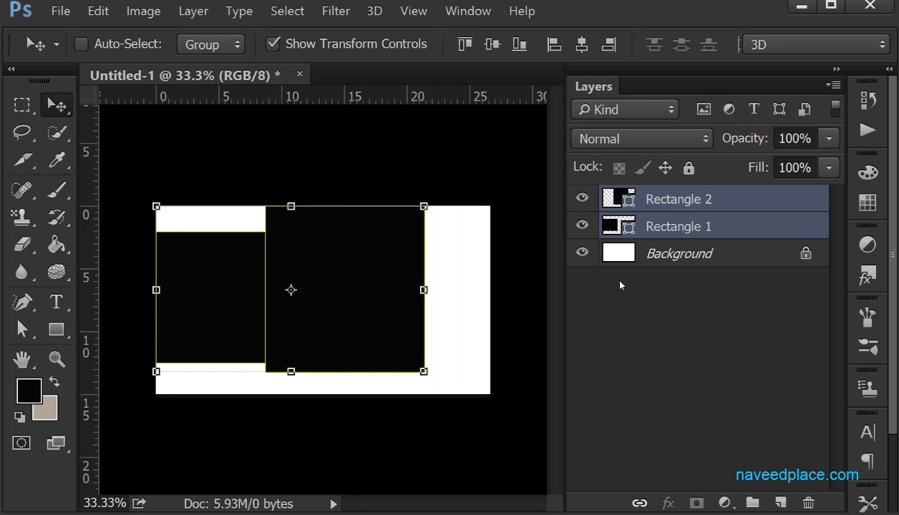
{"action": "left_click", "coordinate": [622, 329]}
{"action": "left_click_drag", "start_coordinate": [357, 269], "coordinate": [388, 275]}
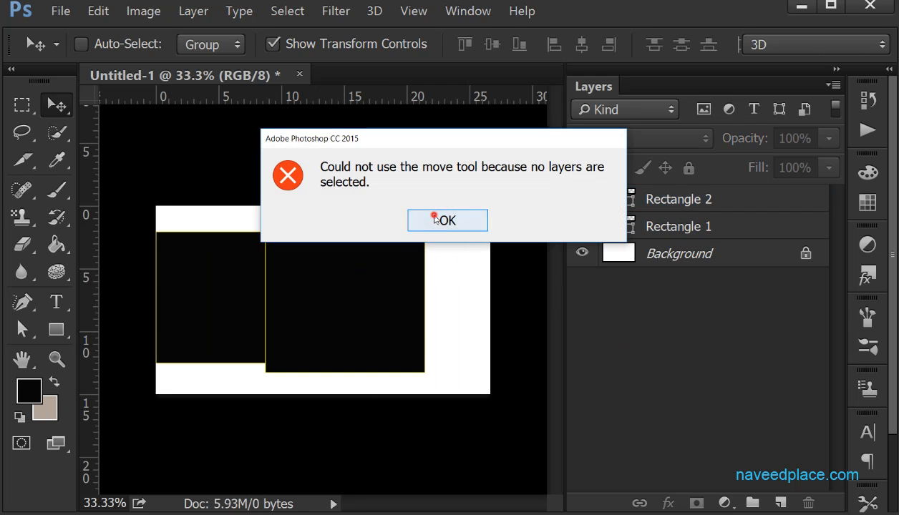
{"action": "left_click", "coordinate": [418, 220]}
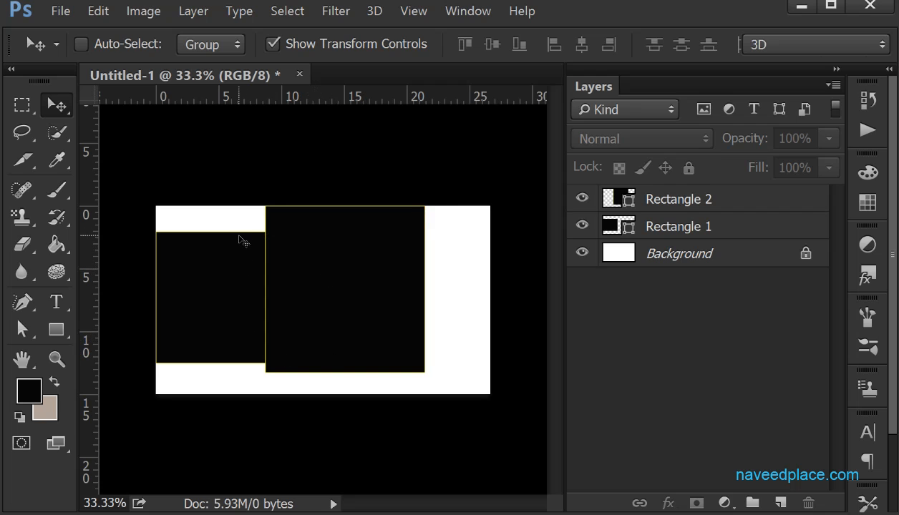
{"action": "left_click", "coordinate": [651, 227]}
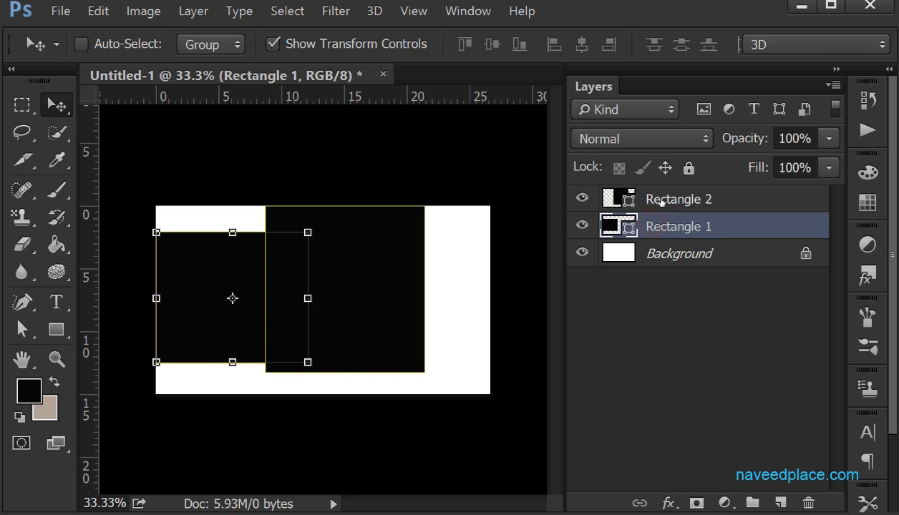
Select the Rectangle 2 and Rectangle 1 layers, combine them with Unite Shapes at Overlap, and undo the combination
{"action": "left_click", "coordinate": [662, 200]}
{"action": "left_click", "coordinate": [658, 228], "text": "shift"}
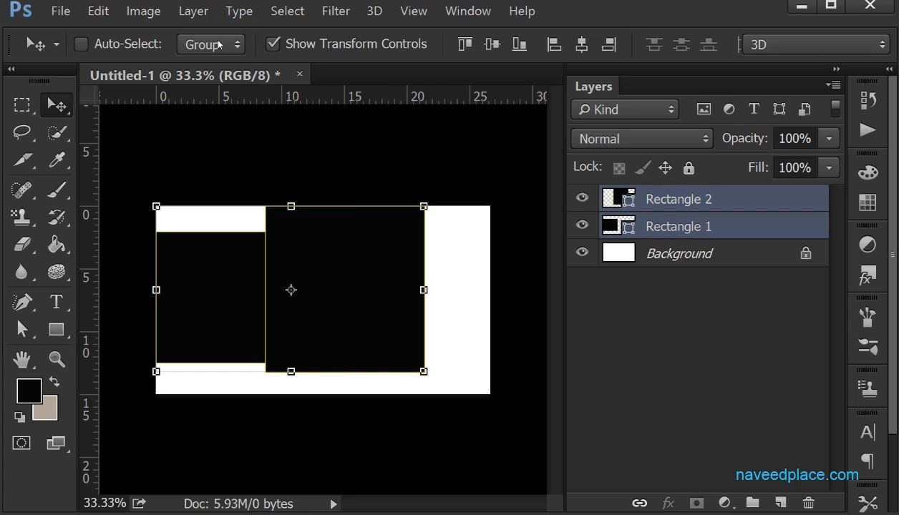
{"action": "left_click", "coordinate": [193, 11]}
{"action": "mouse_move", "coordinate": [343, 363]}
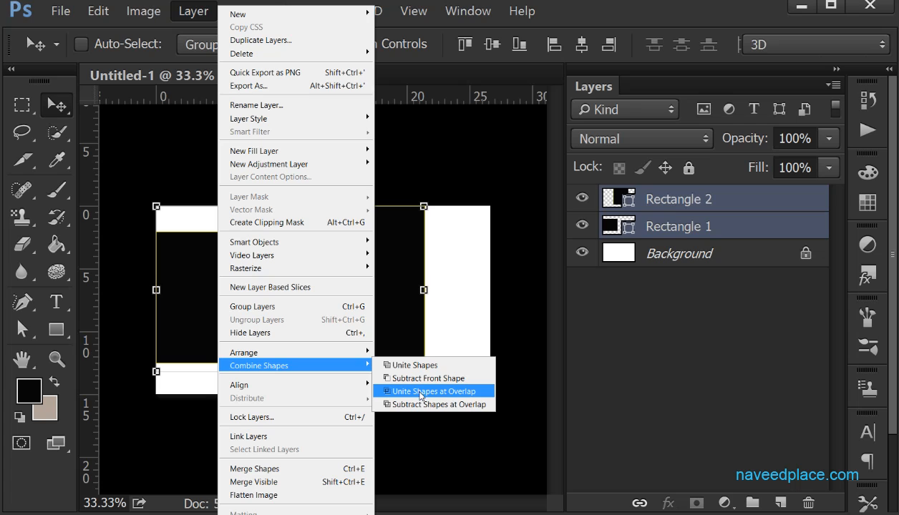
{"action": "left_click", "coordinate": [448, 395]}
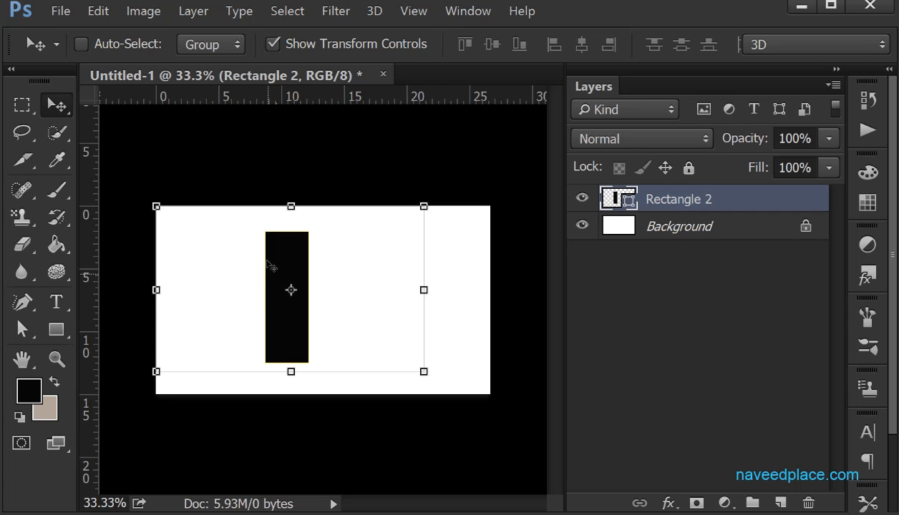
{"action": "key", "text": "ctrl+z"}
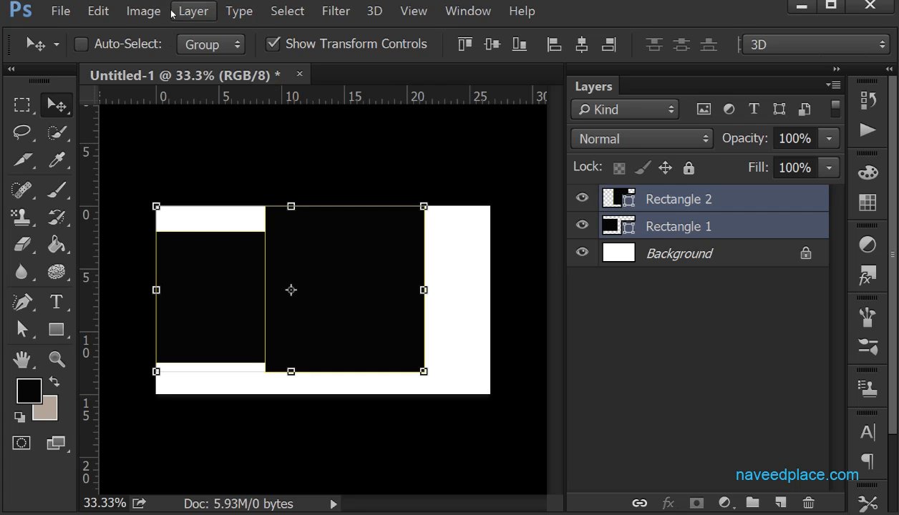
Combine the two selected rectangles with Subtract Shapes at Overlap, and undo the subtraction
{"action": "left_click", "coordinate": [190, 11]}
{"action": "left_click", "coordinate": [269, 362]}
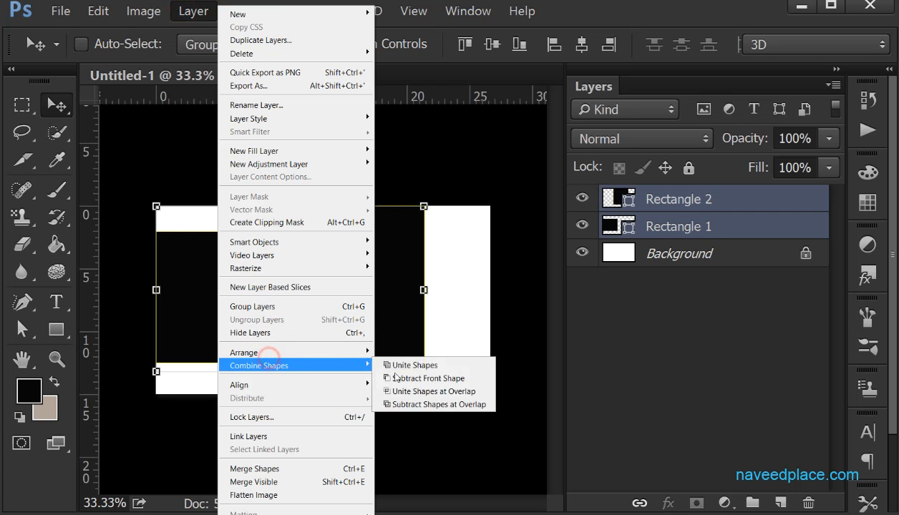
{"action": "left_click", "coordinate": [449, 405]}
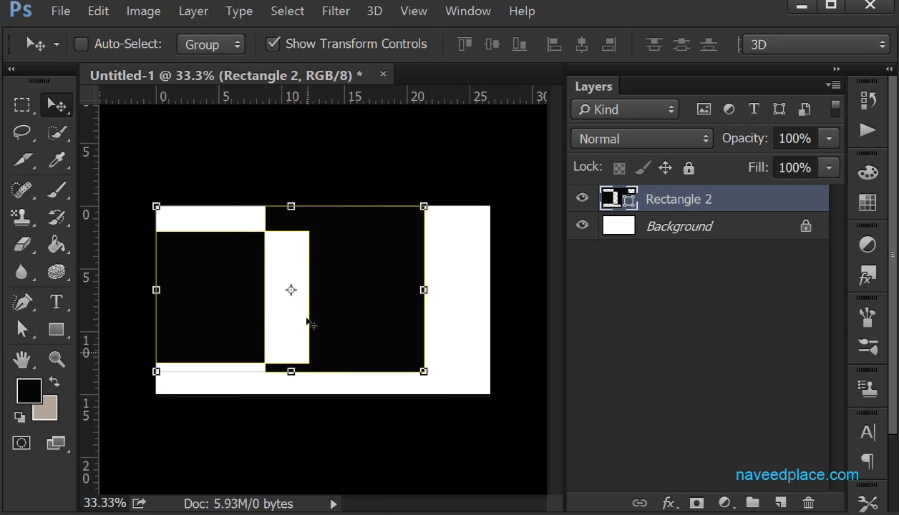
{"action": "key", "text": "ctrl+z"}
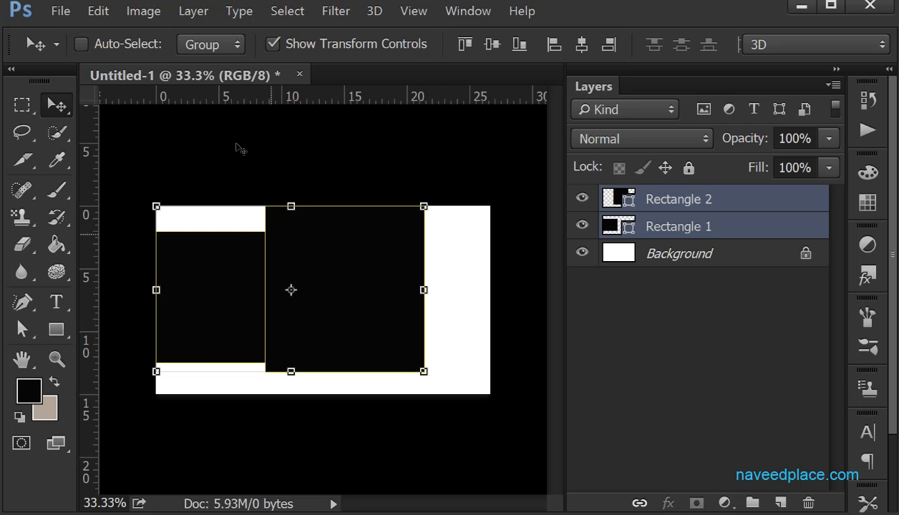
Align the two selected rectangles by their vertical centers, and align them again by their top edges
{"action": "left_click", "coordinate": [194, 12]}
{"action": "mouse_move", "coordinate": [279, 365]}
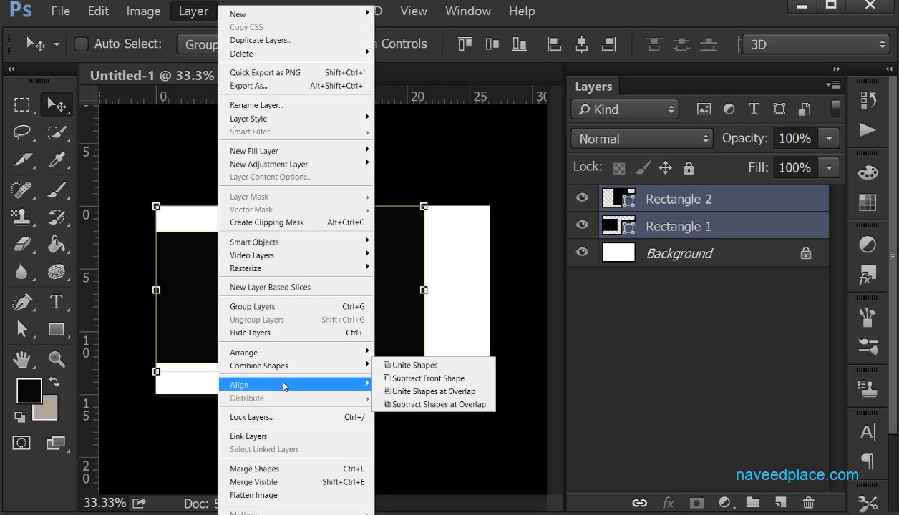
{"action": "mouse_move", "coordinate": [287, 384]}
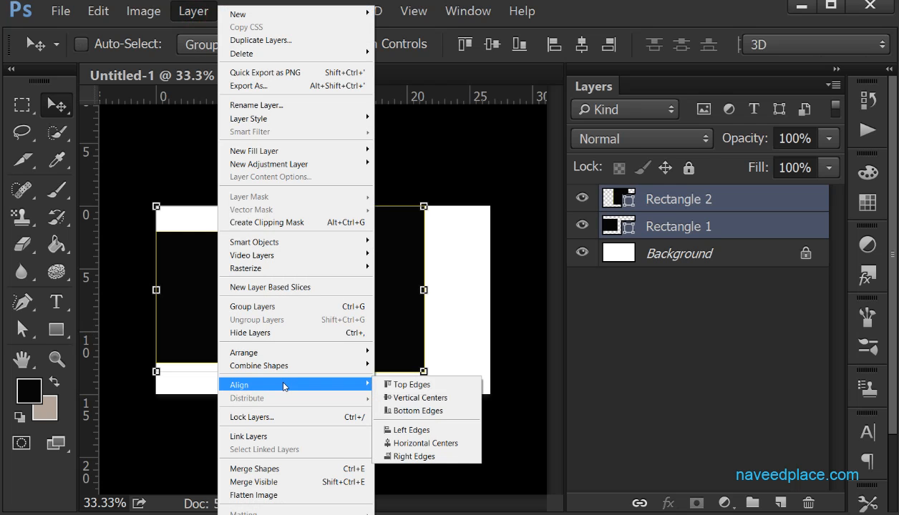
{"action": "left_click", "coordinate": [415, 397]}
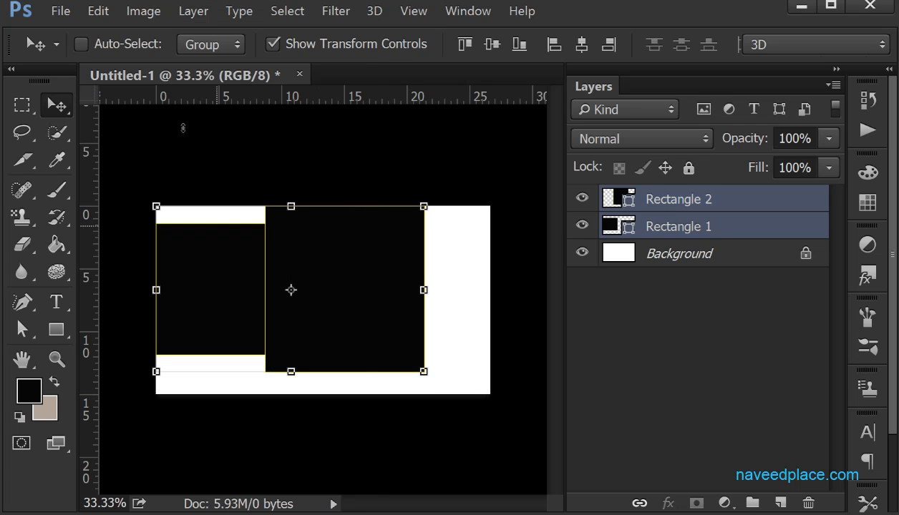
{"action": "left_click", "coordinate": [193, 11]}
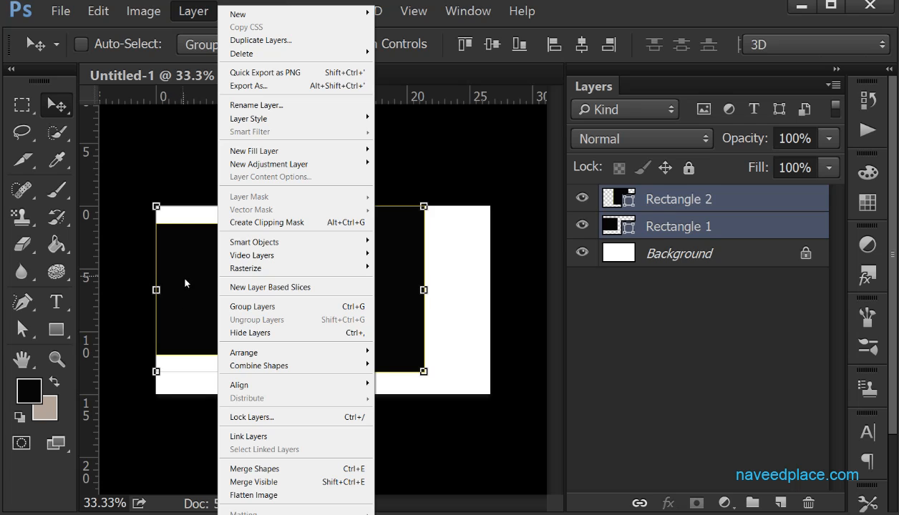
{"action": "mouse_move", "coordinate": [243, 386]}
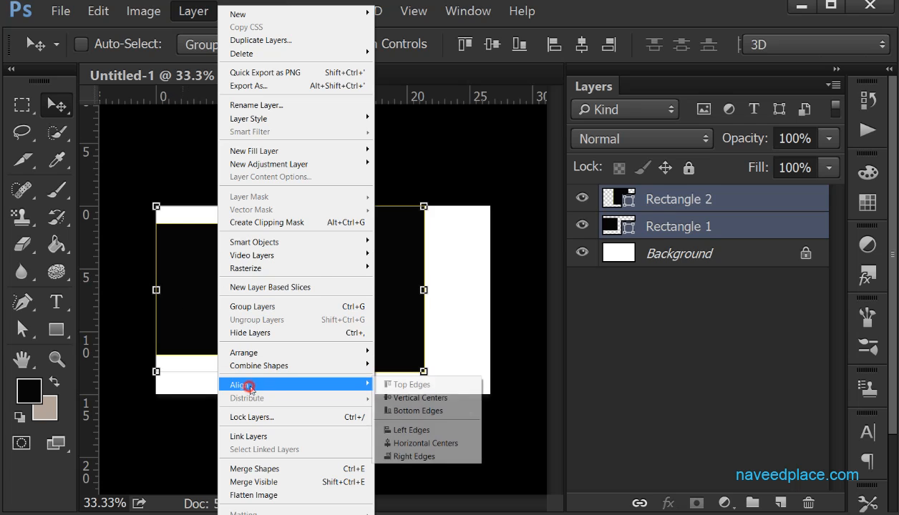
{"action": "left_click", "coordinate": [421, 384]}
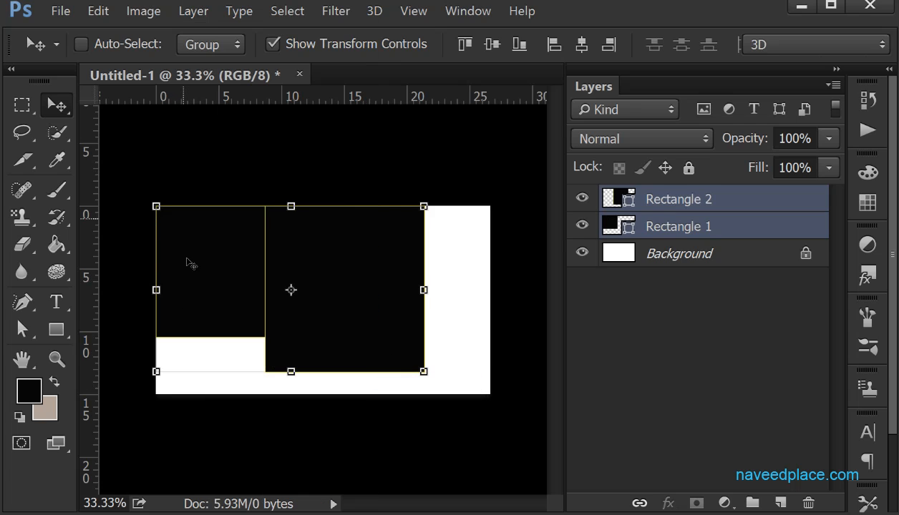
Align the two selected rectangles by their bottom edges, and apply the Left Edges alignment to them
{"action": "left_click", "coordinate": [197, 11]}
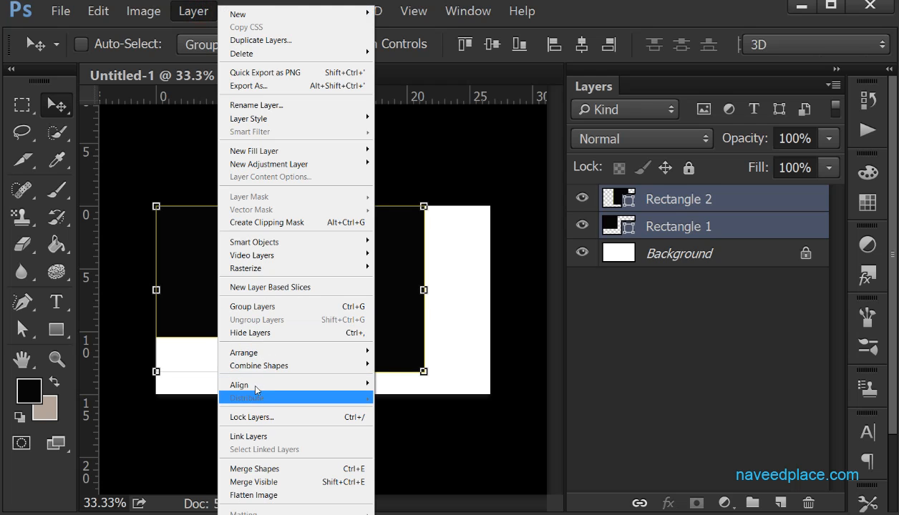
{"action": "left_click", "coordinate": [258, 384]}
{"action": "left_click", "coordinate": [418, 411]}
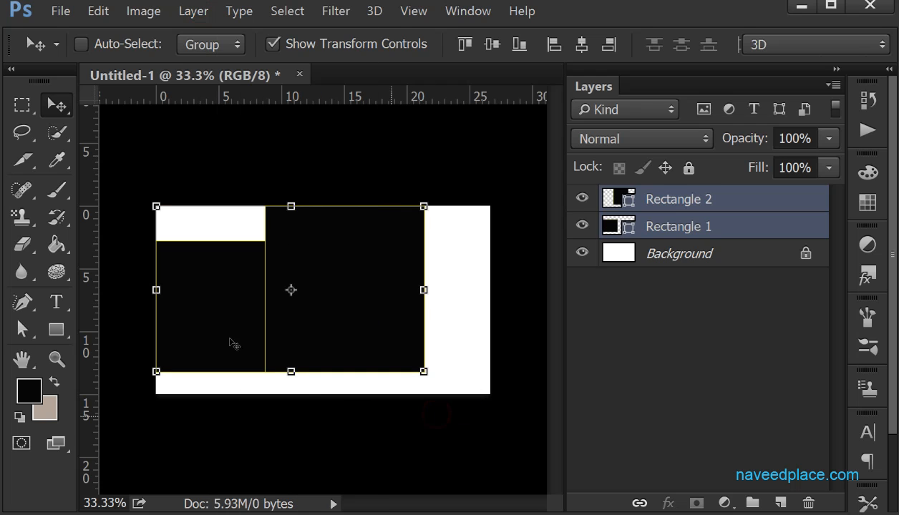
{"action": "left_click", "coordinate": [197, 11]}
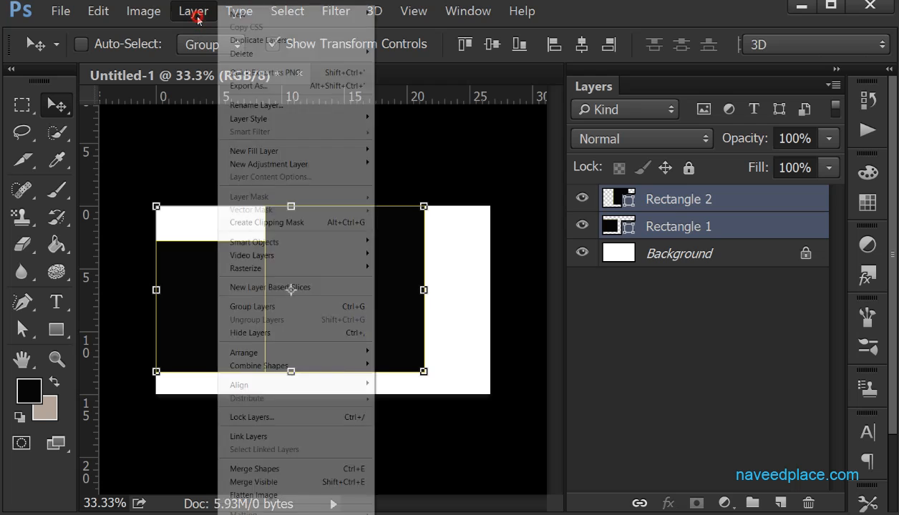
{"action": "left_click", "coordinate": [257, 385]}
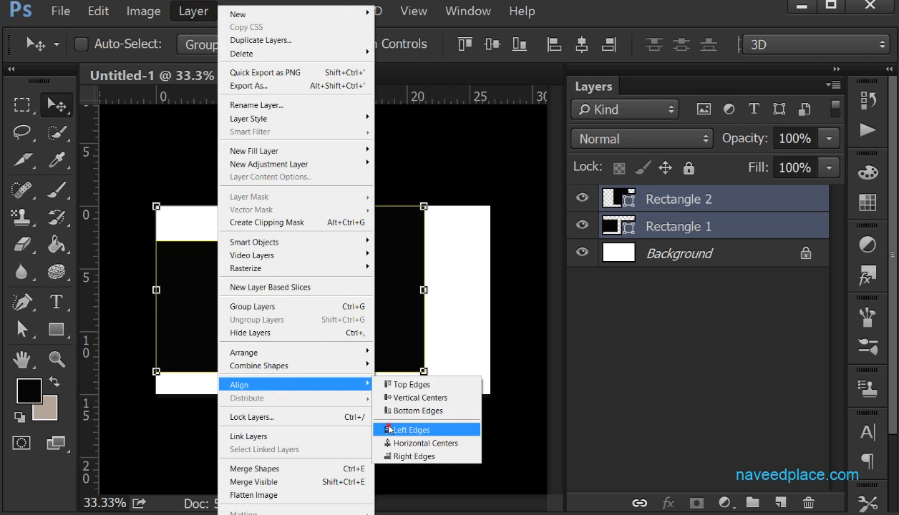
{"action": "left_click", "coordinate": [392, 429]}
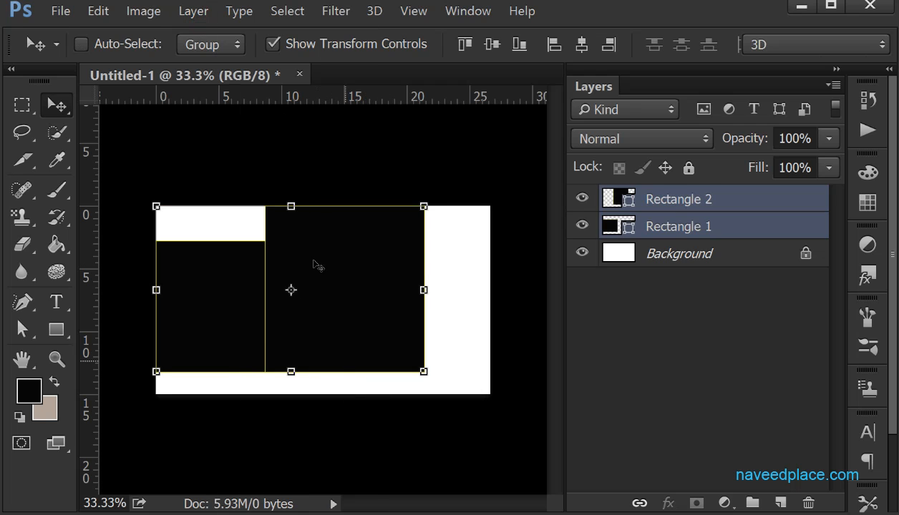
Select only the Rectangle 1 layer, lock it completely, and unlock it again
{"action": "left_click", "coordinate": [194, 11]}
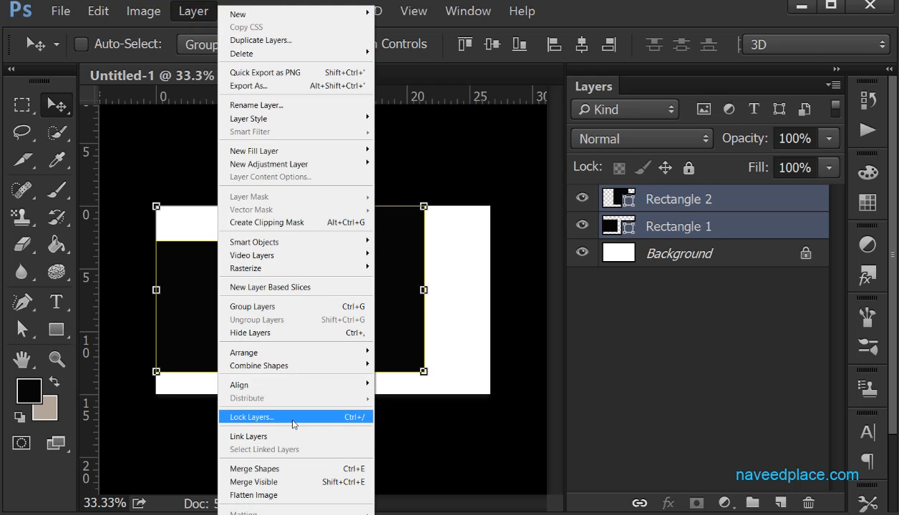
{"action": "left_click", "coordinate": [663, 230]}
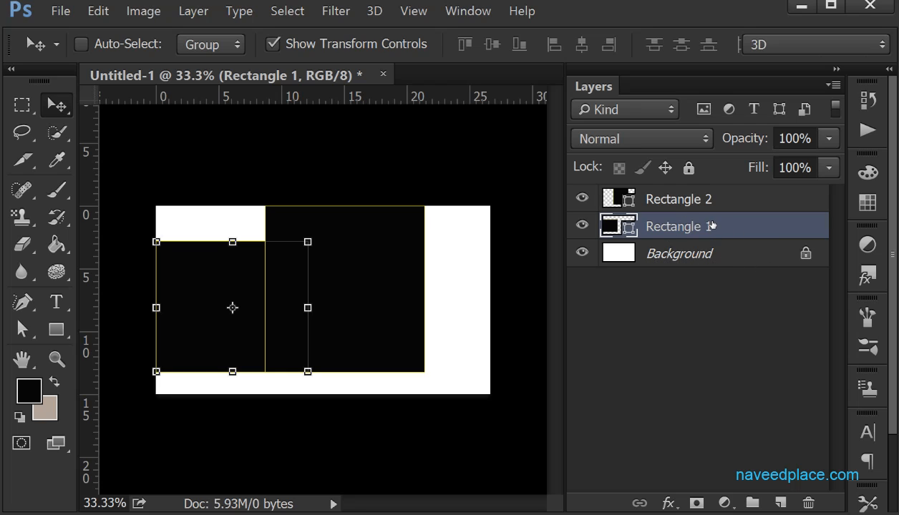
{"action": "left_click_drag", "start_coordinate": [62, 114], "coordinate": [87, 109]}
{"action": "left_click", "coordinate": [688, 168]}
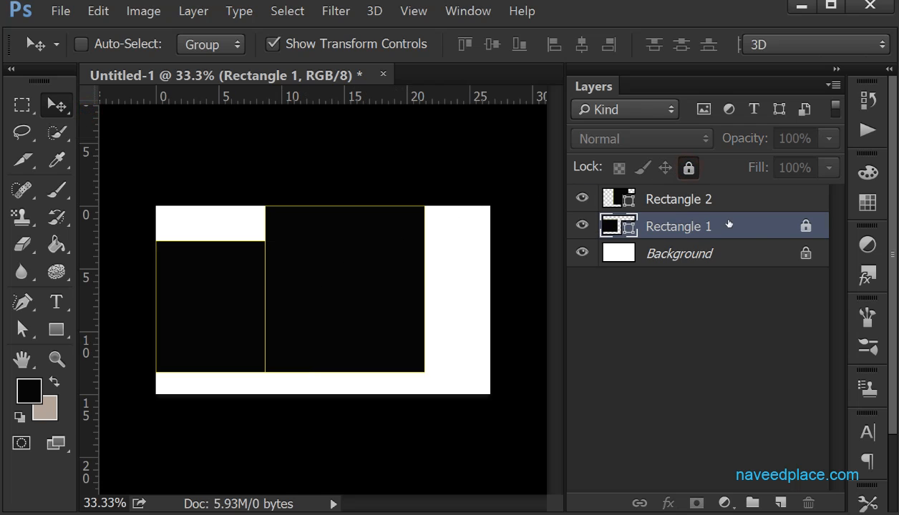
{"action": "key", "text": "ctrl+slash"}
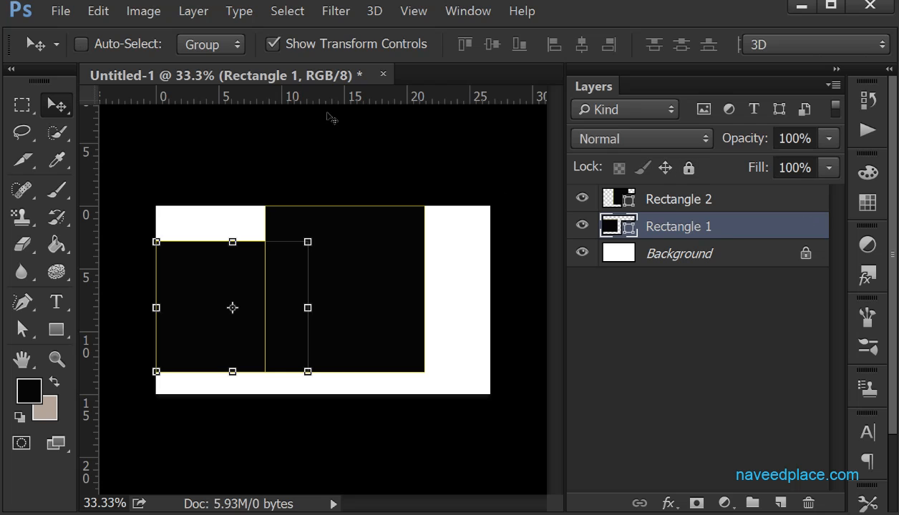
Lock the Rectangle 1 layer through the Lock Layers command with the All option enabled
{"action": "left_click", "coordinate": [194, 12]}
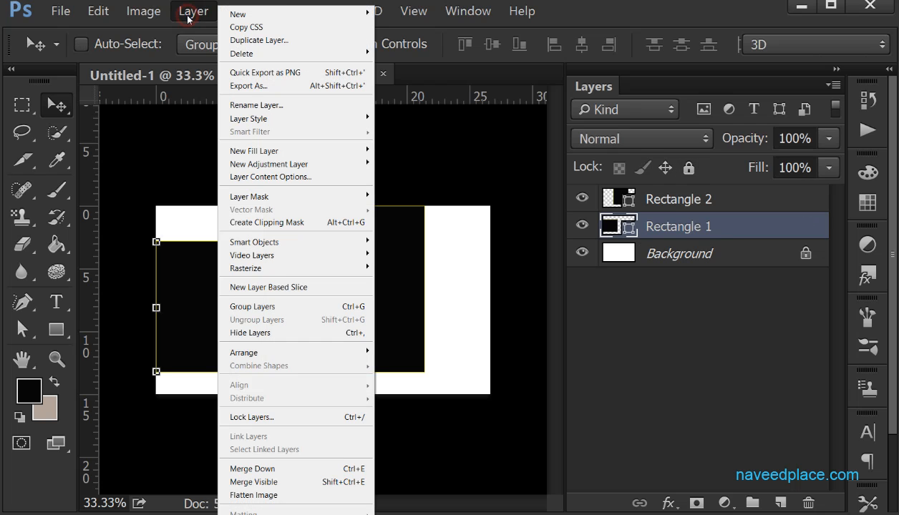
{"action": "left_click", "coordinate": [272, 418]}
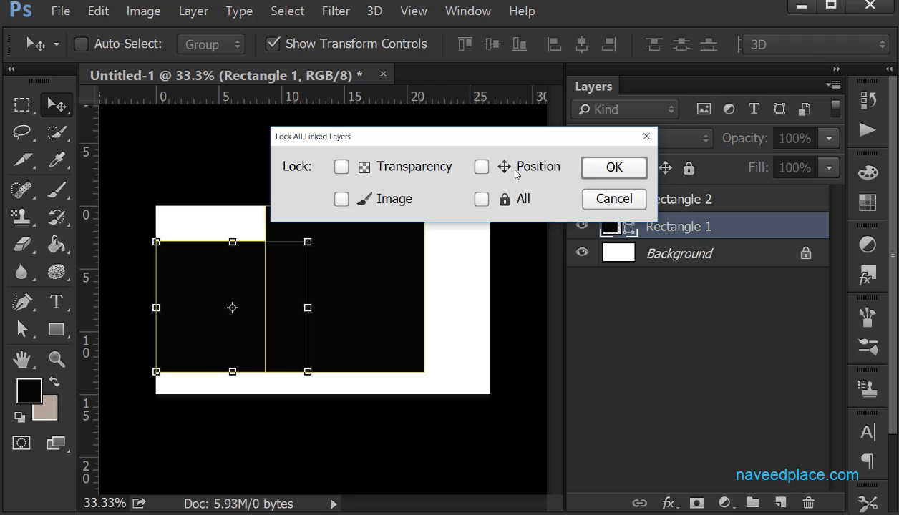
{"action": "left_click", "coordinate": [481, 200]}
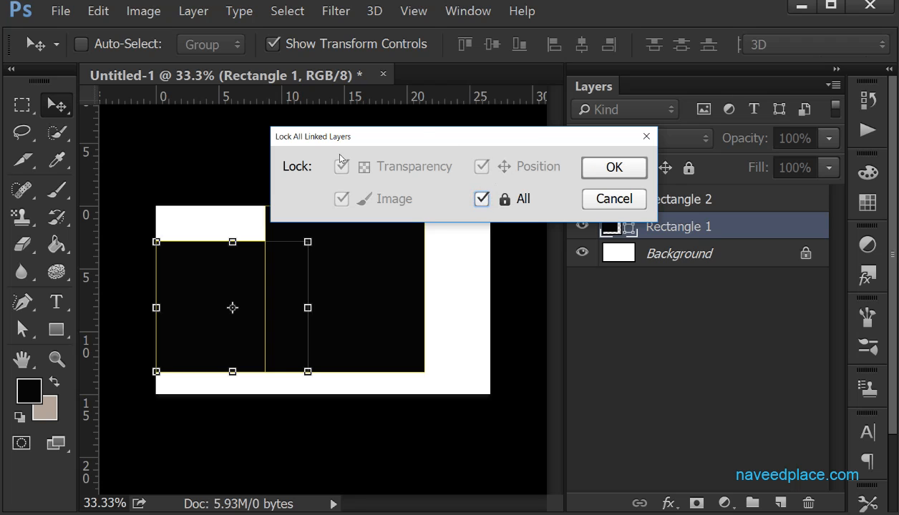
{"action": "left_click", "coordinate": [613, 167]}
Try to move the locked Rectangle 1 on the canvas, dismiss the alerts, and remove the layer's lock
{"action": "left_click", "coordinate": [340, 272]}
{"action": "left_click", "coordinate": [458, 226]}
{"action": "left_click", "coordinate": [339, 262]}
{"action": "left_click", "coordinate": [441, 226]}
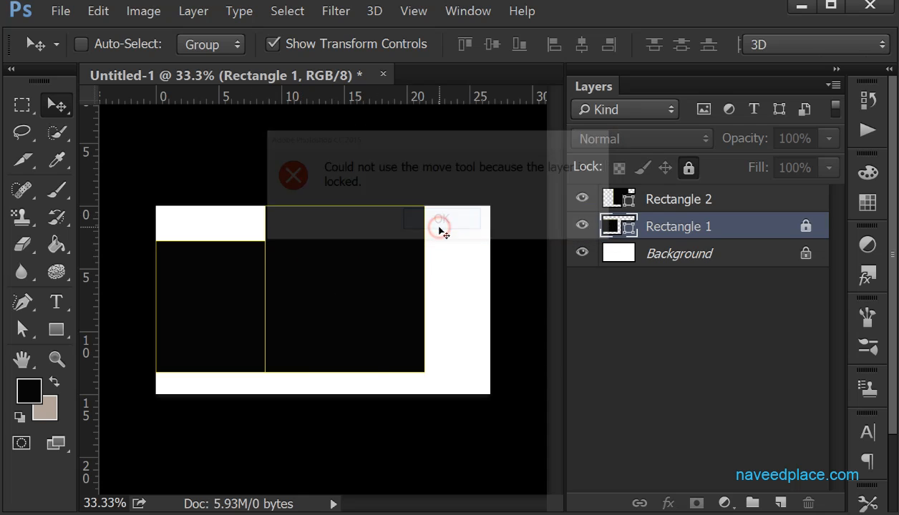
{"action": "left_click", "coordinate": [688, 167]}
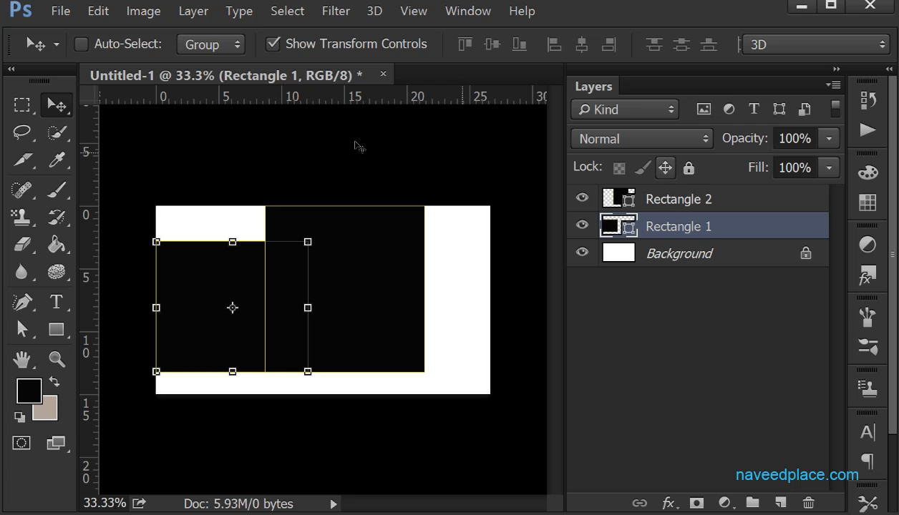
{"action": "left_click", "coordinate": [193, 10]}
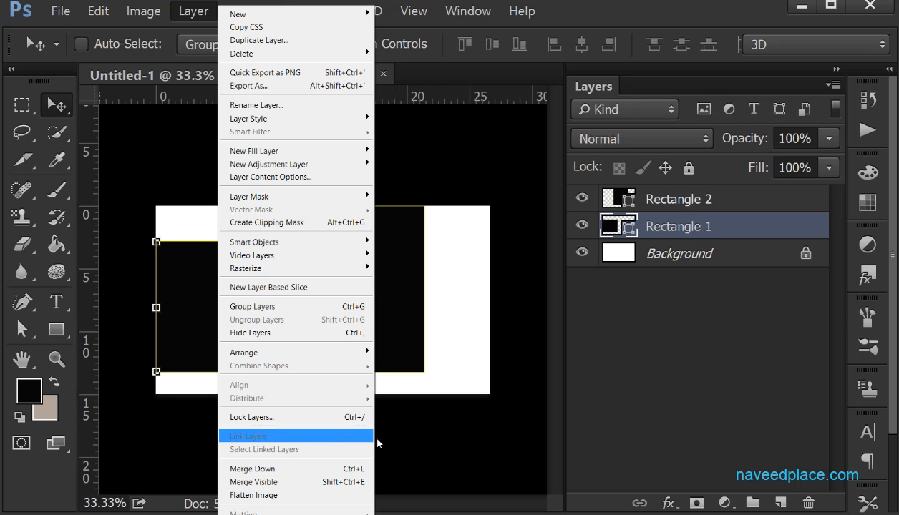
{"action": "left_click", "coordinate": [444, 424]}
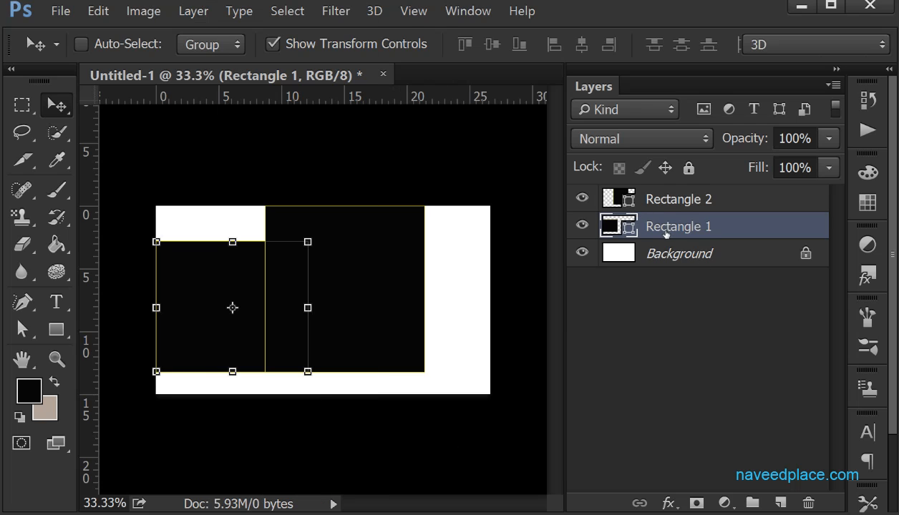
Delete the Rectangle 1 and Rectangle 2 layers, leaving only the white Background layer
{"action": "key", "text": "Delete"}
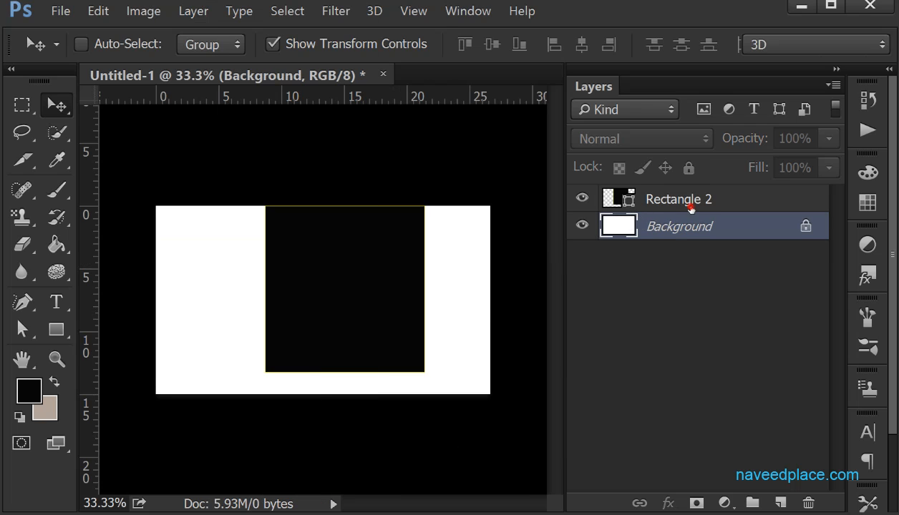
{"action": "left_click", "coordinate": [688, 203]}
{"action": "key", "text": "Delete"}
Add a one-line text layer containing a lowercase first name in the upper-left part of the white canvas
{"action": "left_click", "coordinate": [58, 303]}
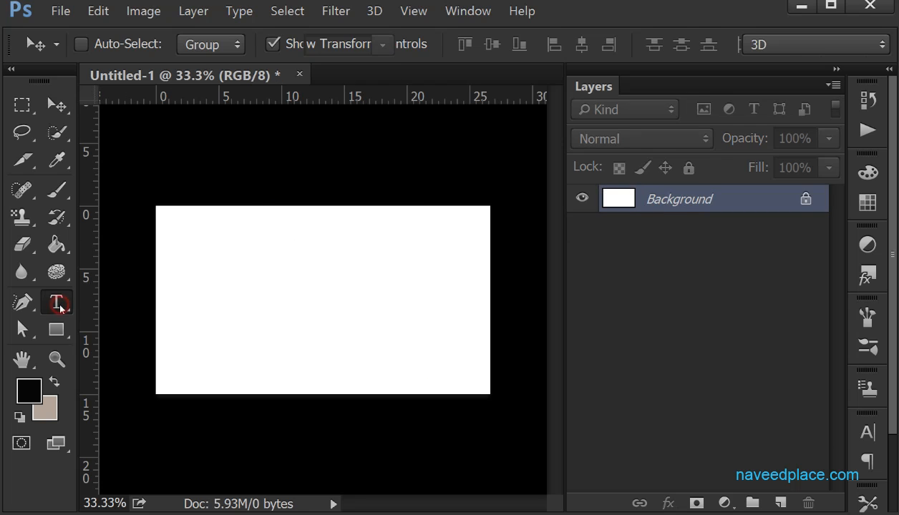
{"action": "left_click", "coordinate": [197, 269]}
{"action": "type", "text": "naveed"}
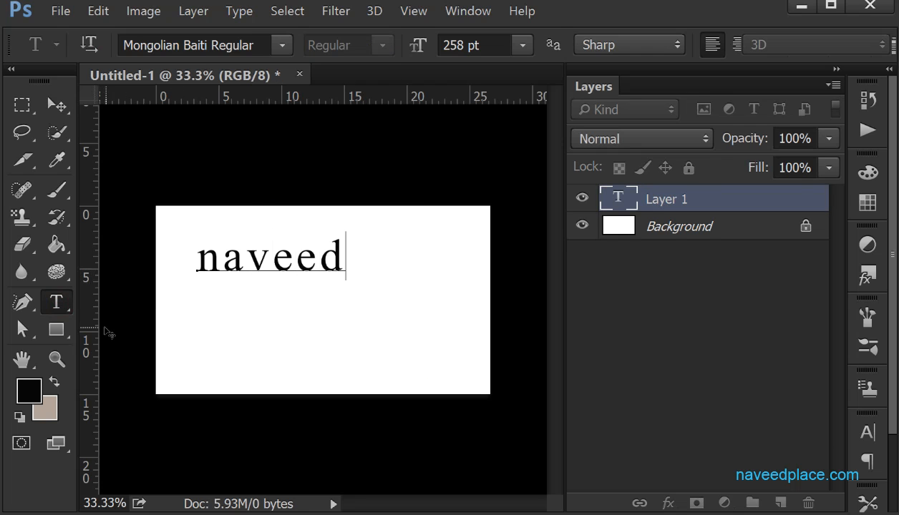
Draw a black rectangle about 885 by 222 px below the text and move it slightly closer beneath the text
{"action": "left_click", "coordinate": [56, 329]}
{"action": "left_click_drag", "start_coordinate": [201, 287], "coordinate": [362, 327]}
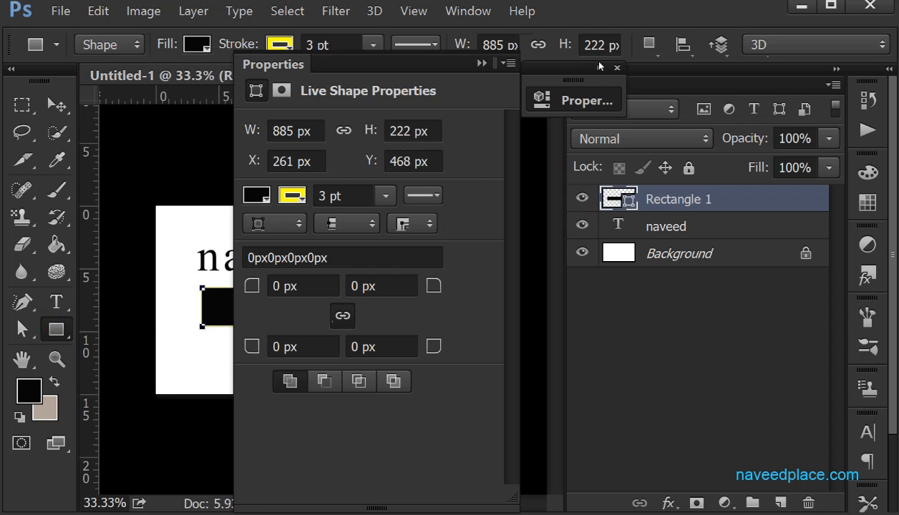
{"action": "left_click", "coordinate": [617, 67]}
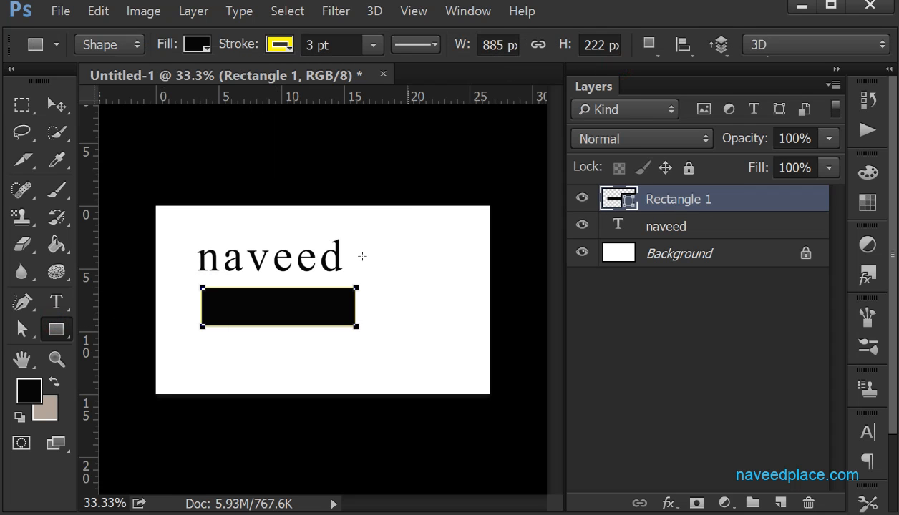
{"action": "left_click", "coordinate": [57, 105]}
{"action": "mouse_move", "coordinate": [281, 263]}
{"action": "left_mouse_down"}
{"action": "mouse_move", "coordinate": [293, 258]}
{"action": "mouse_move", "coordinate": [277, 257]}
{"action": "left_mouse_up"}
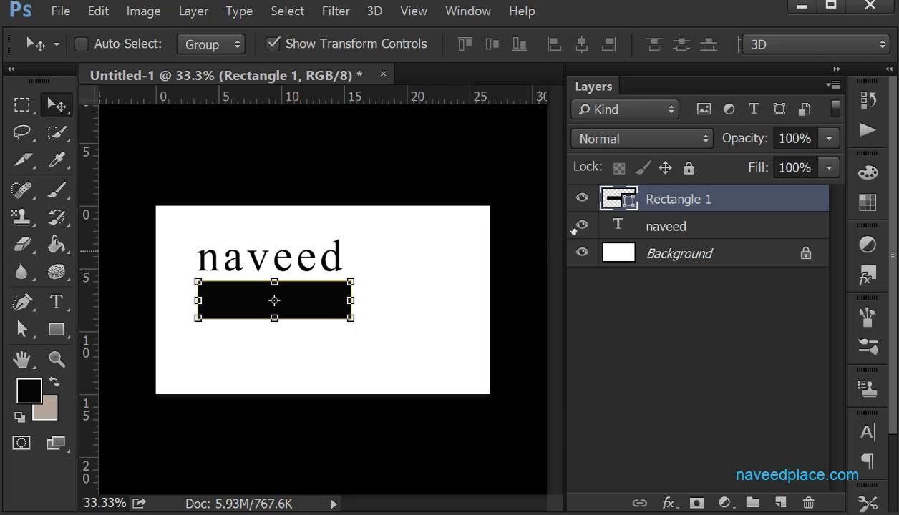
Move the black rectangle and the text layer separately, shifting the text slightly right so it sits centred above the rectangle
{"action": "mouse_move", "coordinate": [307, 297]}
{"action": "left_mouse_down"}
{"action": "mouse_move", "coordinate": [434, 307]}
{"action": "mouse_move", "coordinate": [309, 309]}
{"action": "left_mouse_up"}
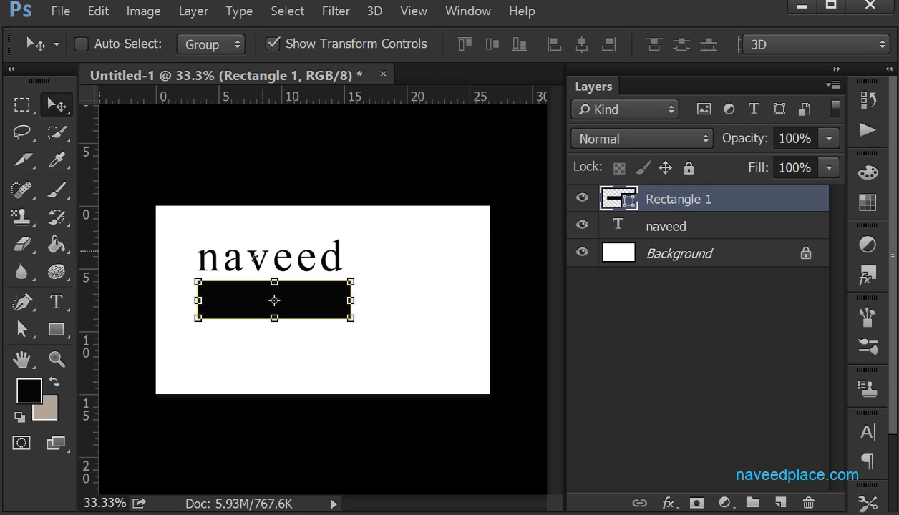
{"action": "left_click", "coordinate": [742, 230]}
{"action": "mouse_move", "coordinate": [276, 255]}
{"action": "left_mouse_down"}
{"action": "mouse_move", "coordinate": [350, 252]}
{"action": "mouse_move", "coordinate": [292, 254]}
{"action": "left_mouse_up"}
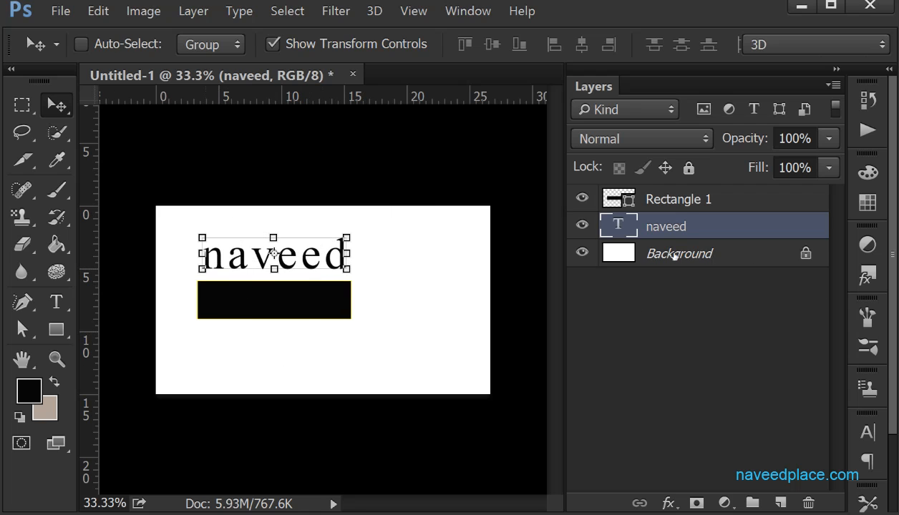
Link the Rectangle 1 layer and the text layer together
{"action": "left_click", "coordinate": [696, 203], "text": "shift"}
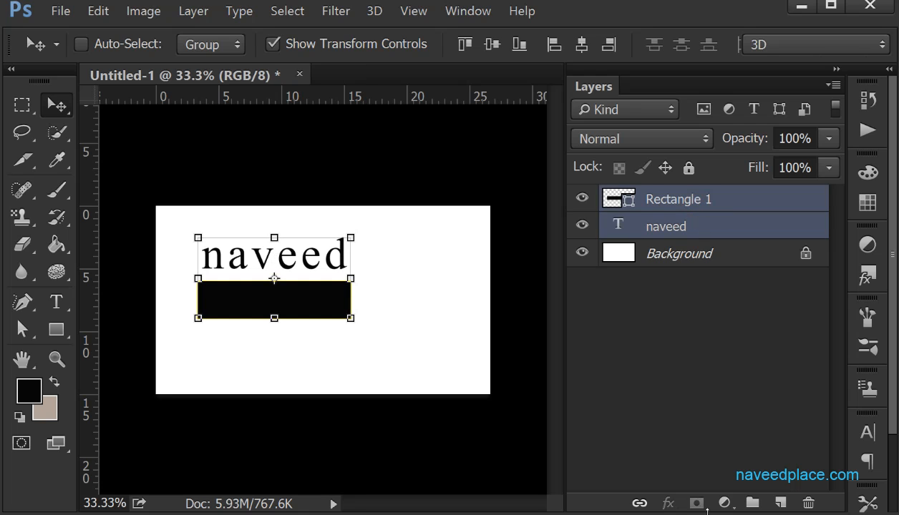
{"action": "left_click", "coordinate": [195, 12]}
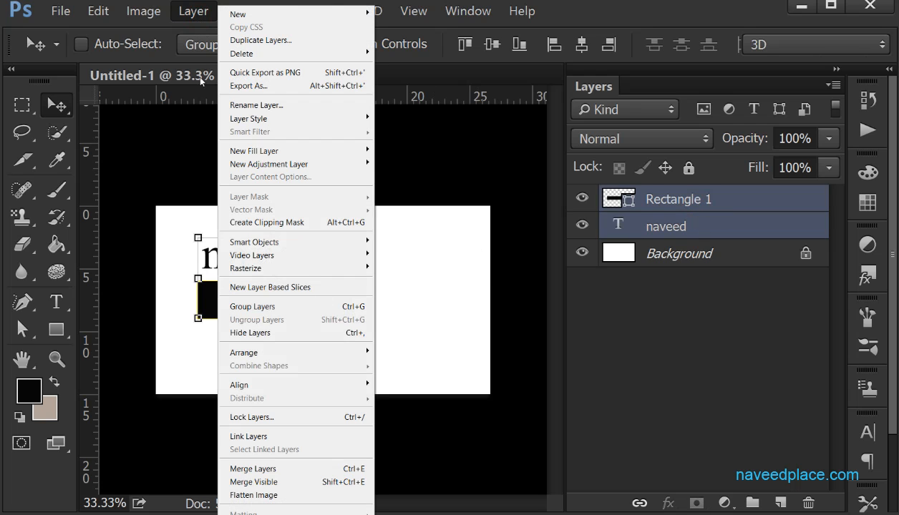
{"action": "left_click", "coordinate": [276, 442]}
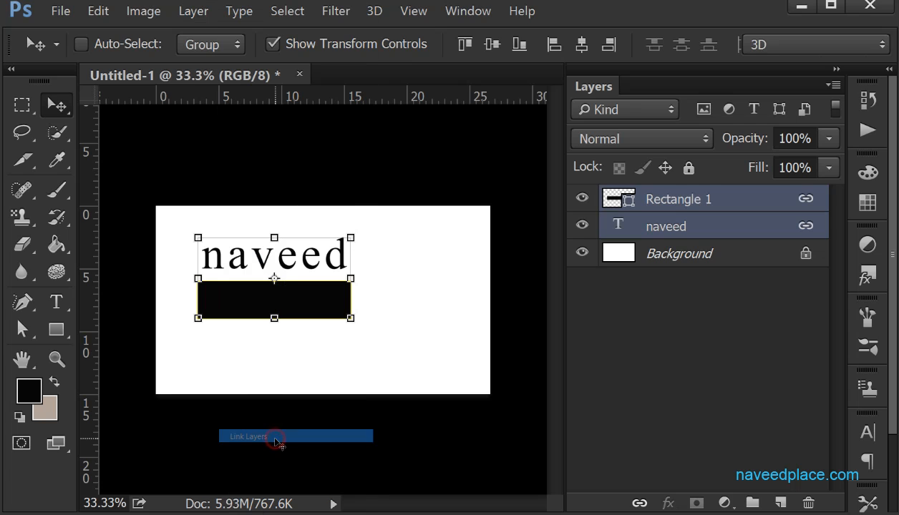
Move the linked text and rectangle around using the text layer, and bring them near the canvas centre using the Rectangle 1 layer
{"action": "left_click", "coordinate": [734, 228]}
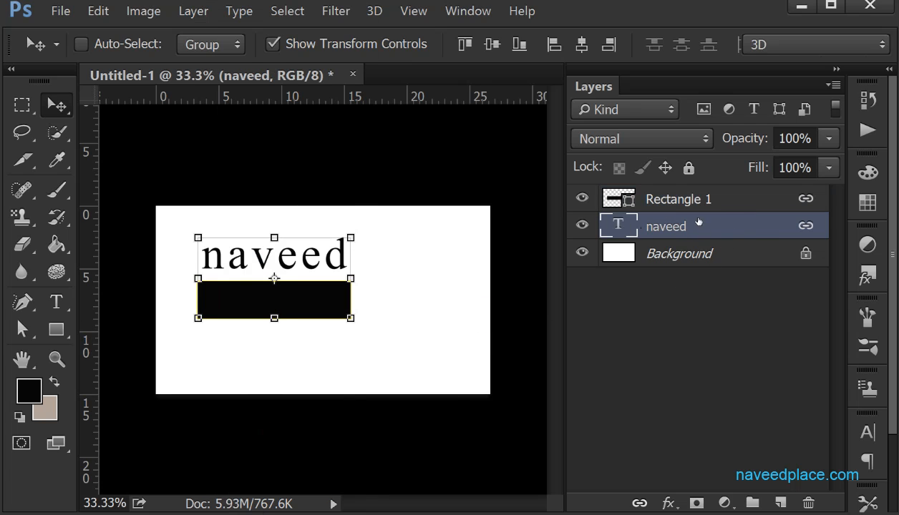
{"action": "left_click_drag", "start_coordinate": [262, 269], "coordinate": [236, 269]}
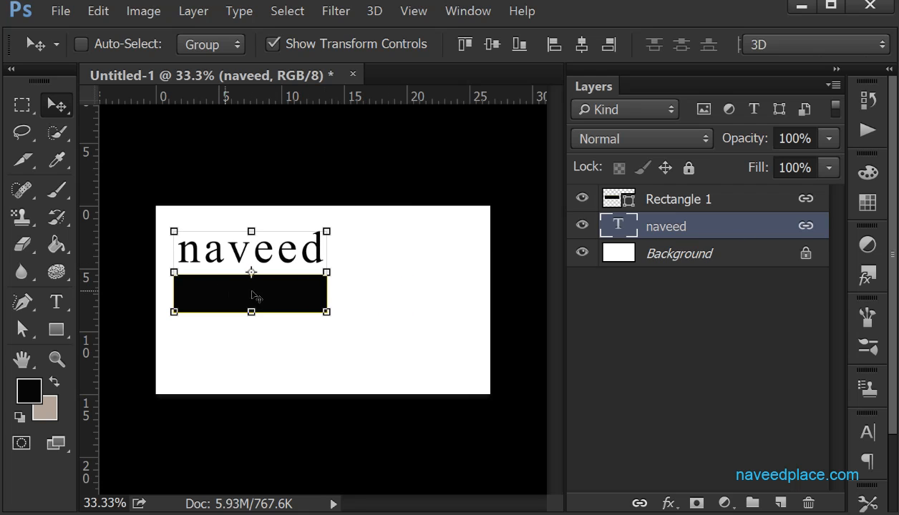
{"action": "left_click_drag", "start_coordinate": [291, 245], "coordinate": [302, 263]}
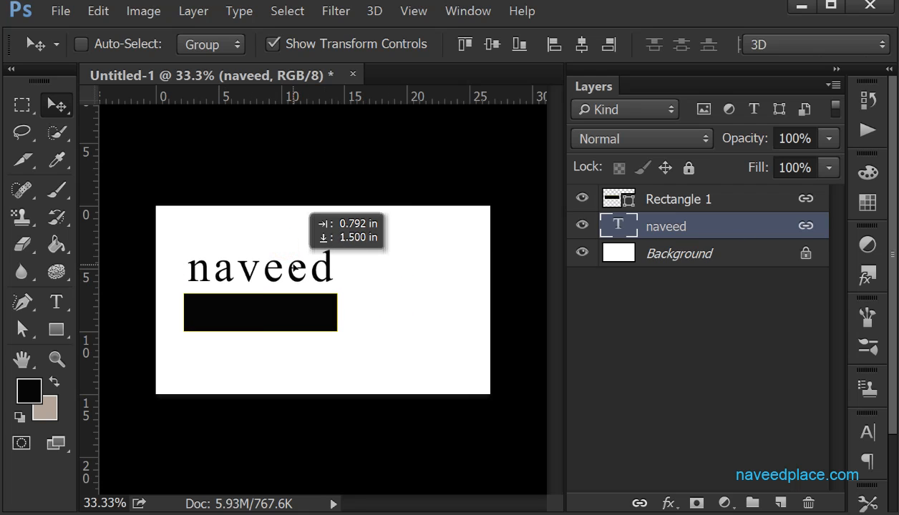
{"action": "left_click", "coordinate": [737, 204]}
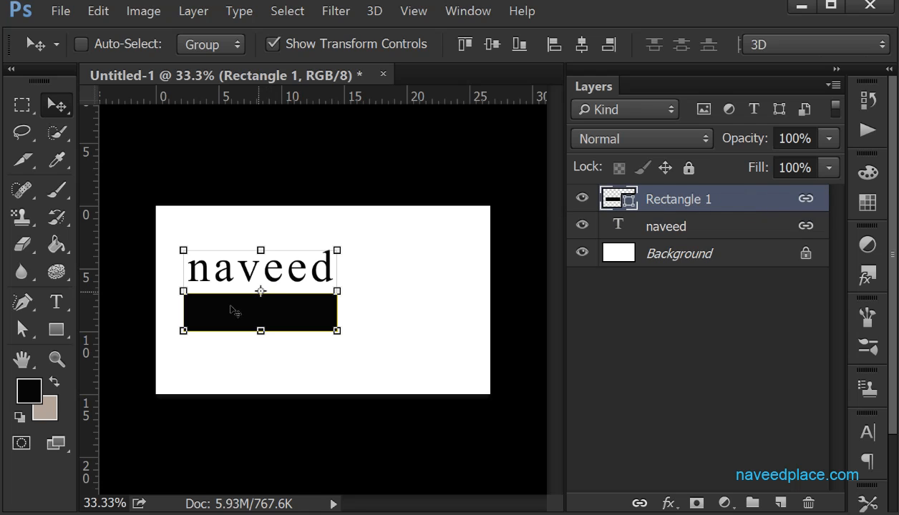
{"action": "left_click", "coordinate": [255, 313]}
{"action": "left_click_drag", "start_coordinate": [284, 302], "coordinate": [361, 292]}
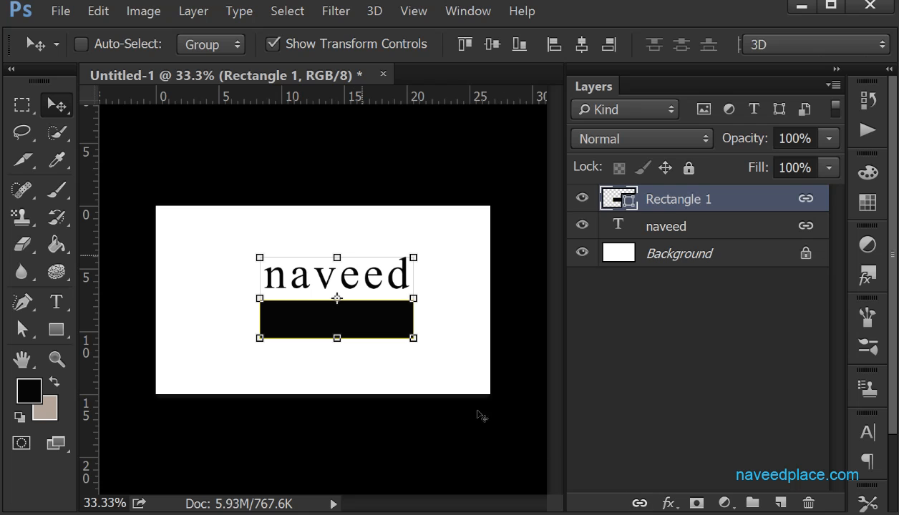
Unlink Rectangle 1 from the text layer and move only the rectangle slightly to the right
{"action": "left_click", "coordinate": [193, 11]}
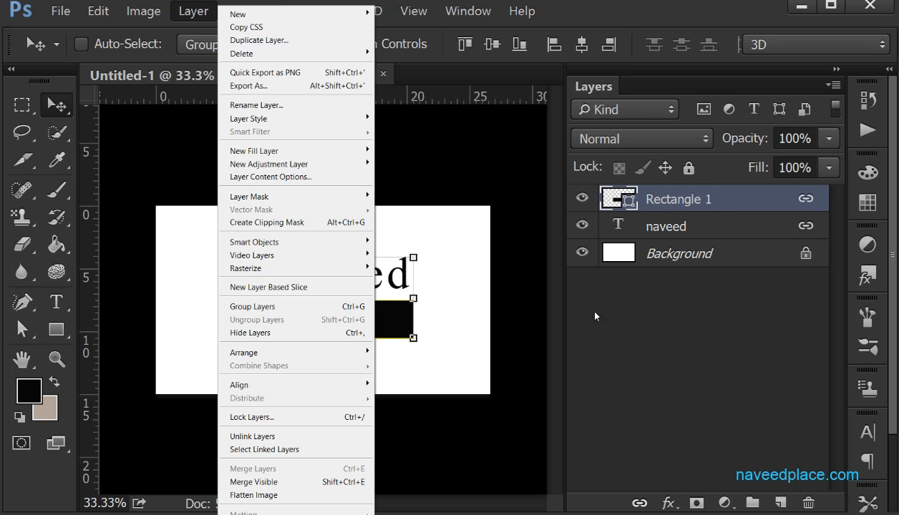
{"action": "left_click", "coordinate": [268, 438]}
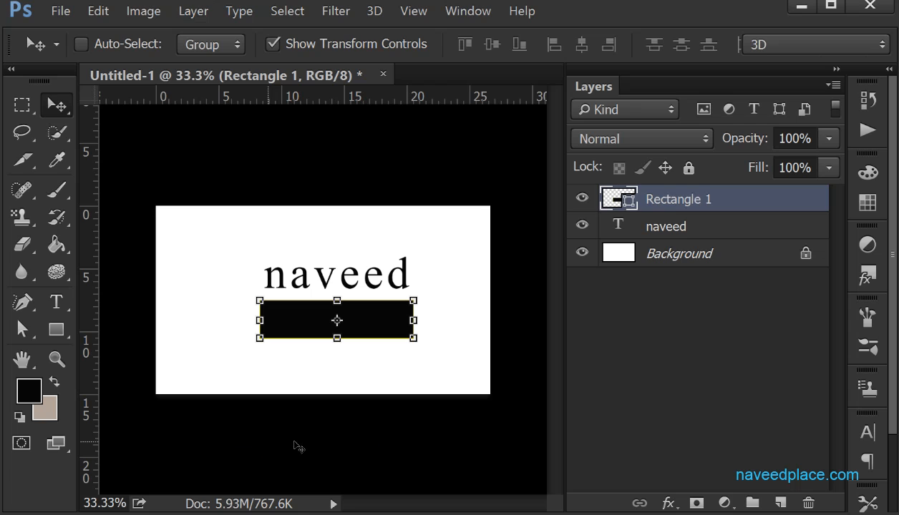
{"action": "mouse_move", "coordinate": [363, 317]}
{"action": "left_mouse_down"}
{"action": "mouse_move", "coordinate": [431, 317]}
{"action": "mouse_move", "coordinate": [367, 320]}
{"action": "left_mouse_up"}
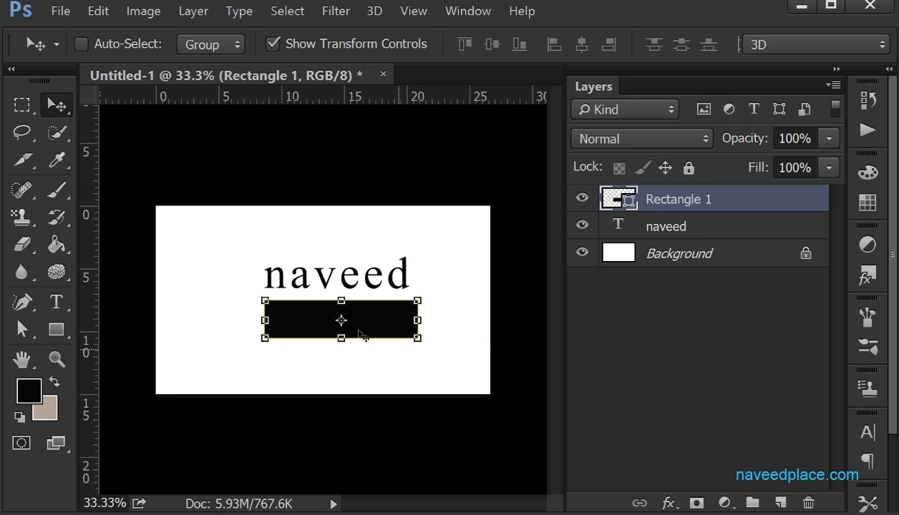
{"action": "left_click", "coordinate": [192, 11]}
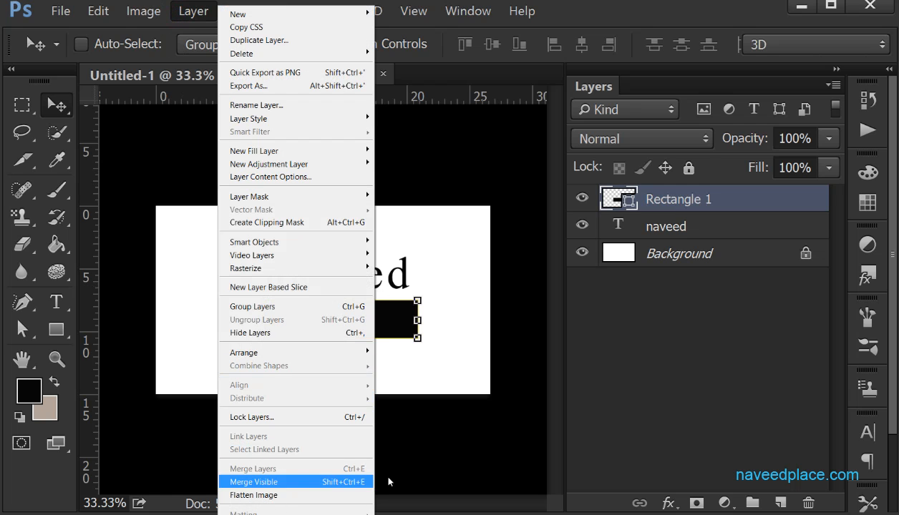
{"action": "left_click", "coordinate": [445, 469]}
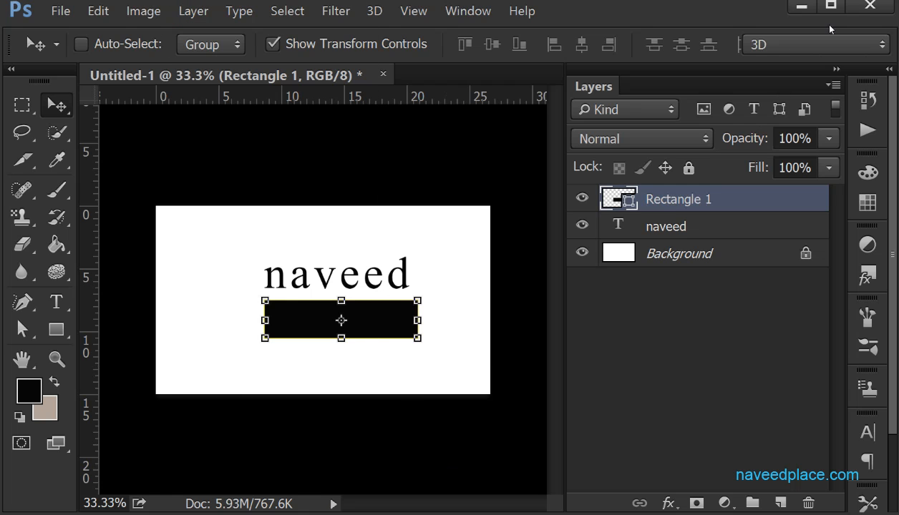